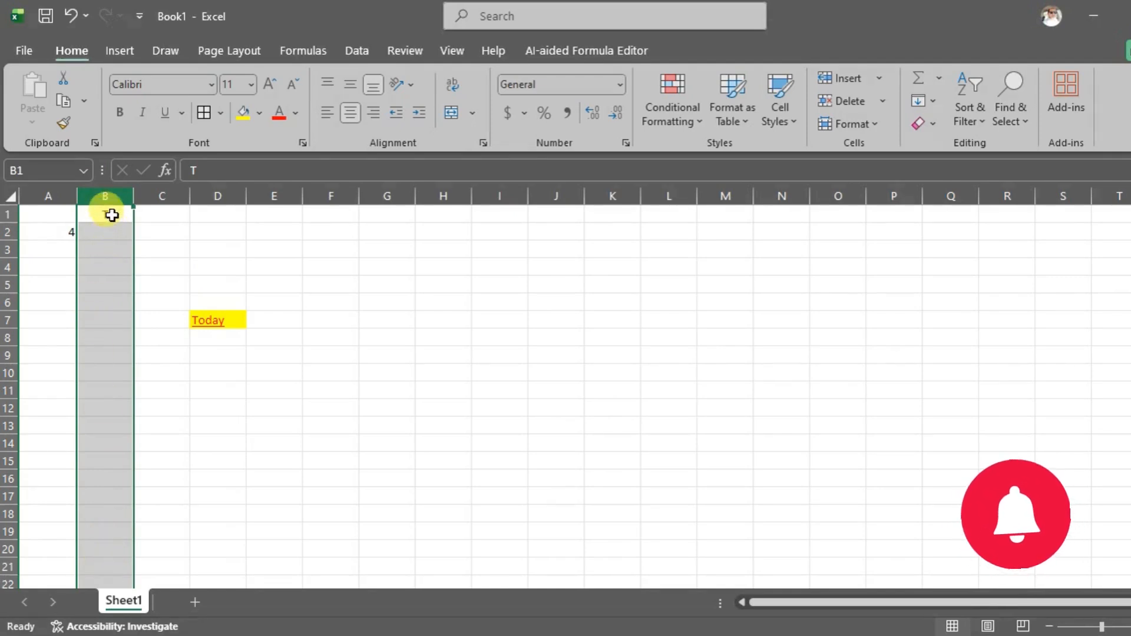
Fill the value of B1 down through the whole of column B and undo the fill.
left_click(932, 101)
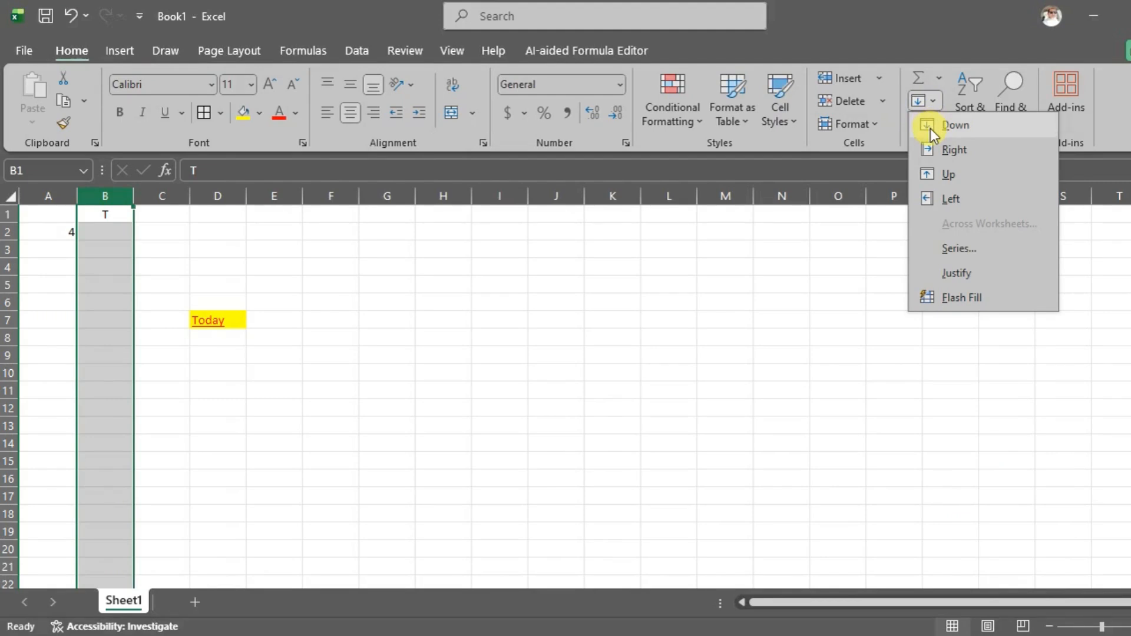
left_click(931, 126)
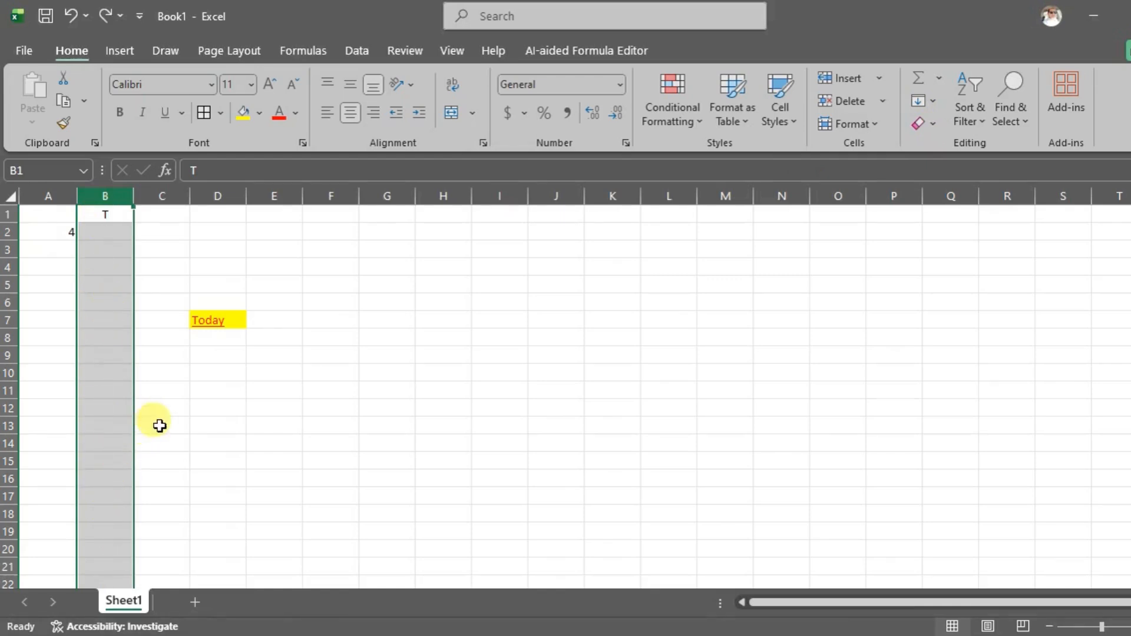
key("ctrl+z")
Fill the value of A2 to the right across the whole of row 2 and undo the fill.
left_click(23, 231)
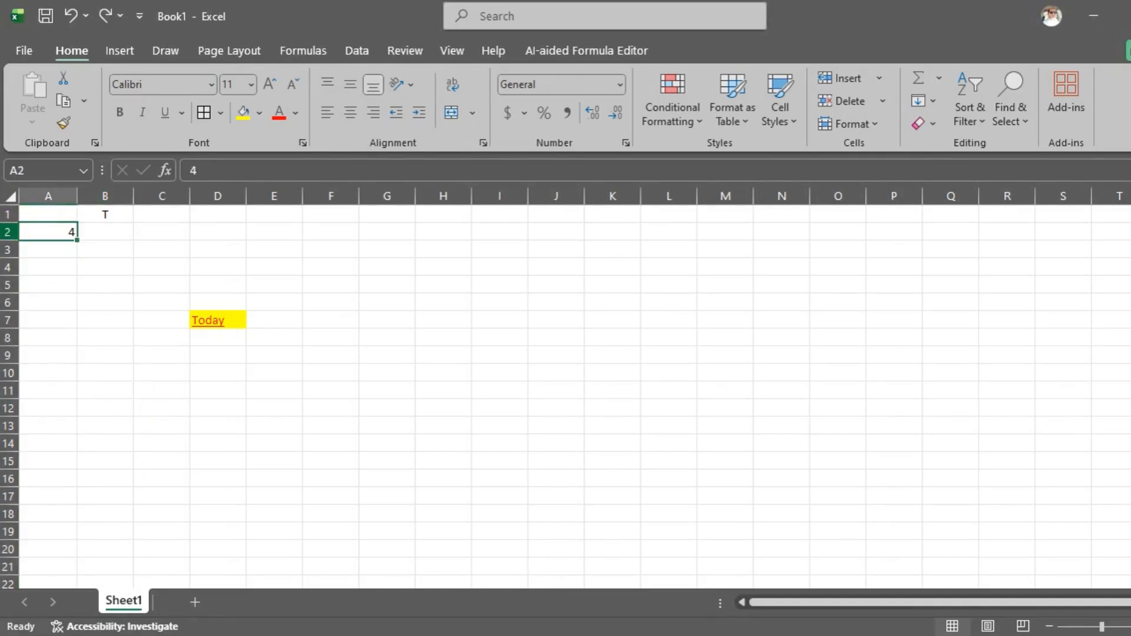
key("shift+space")
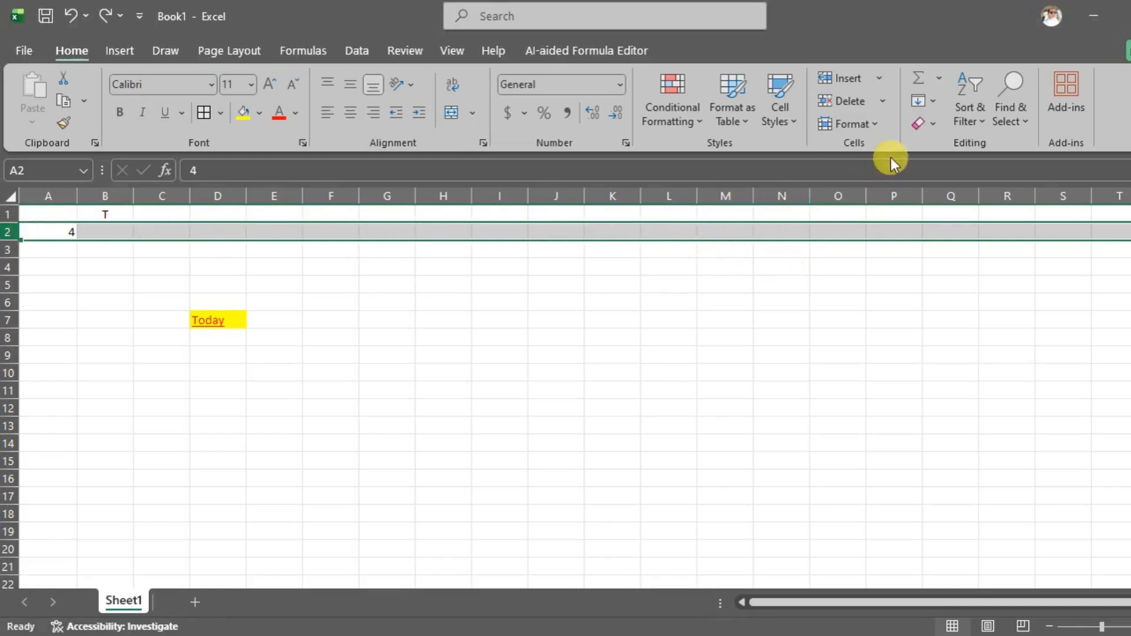
left_click(920, 101)
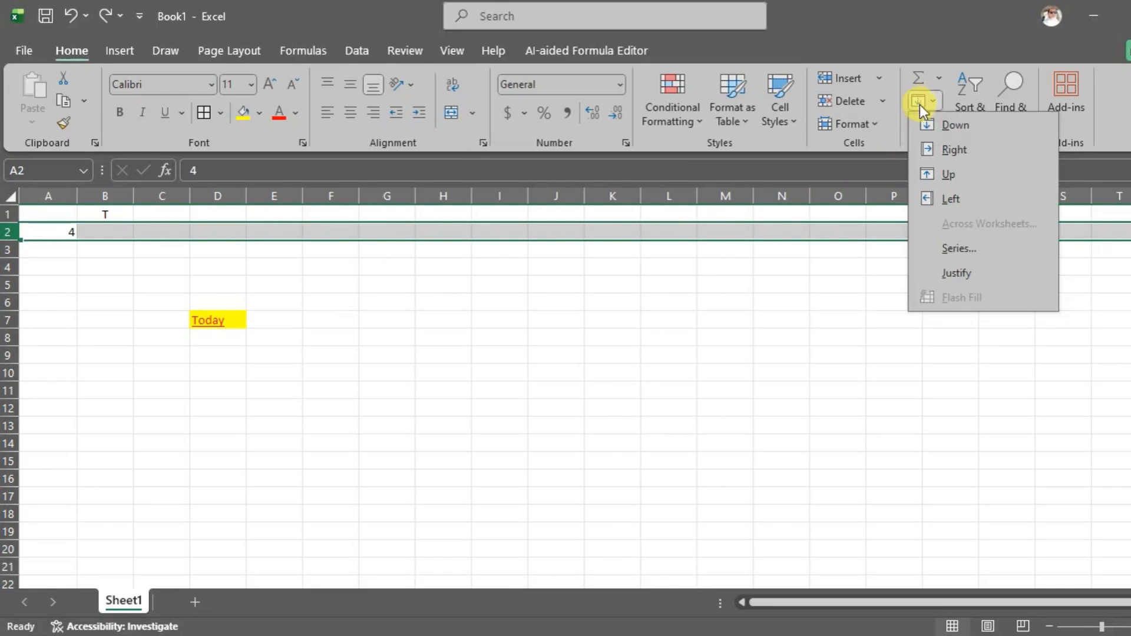
left_click(926, 154)
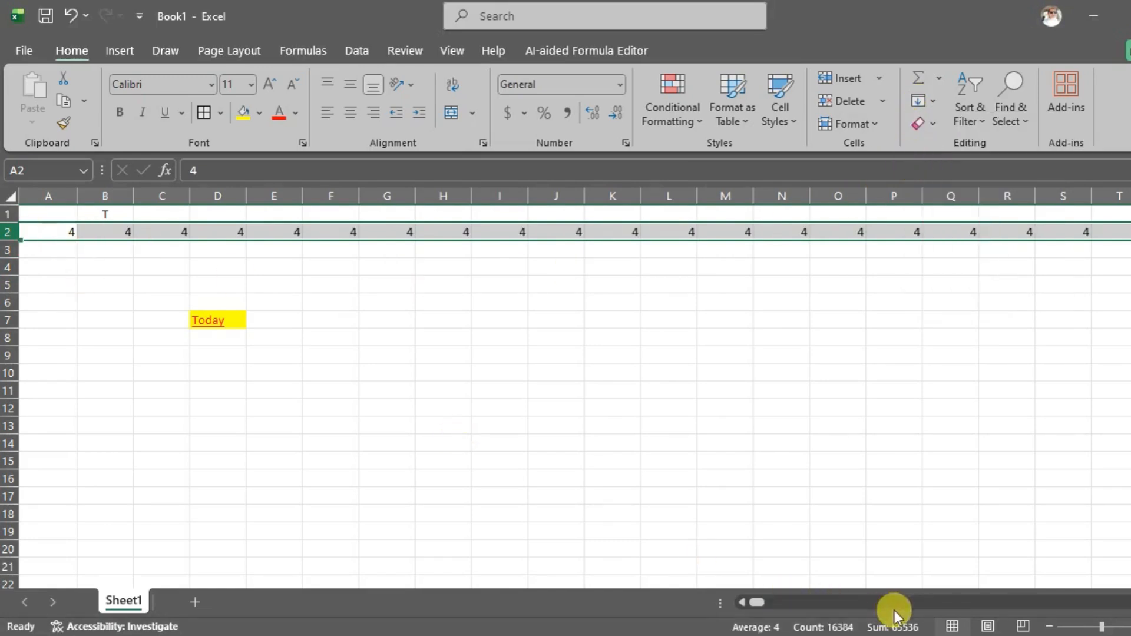
left_click_drag(756, 604, 701, 598)
key("ctrl+z")
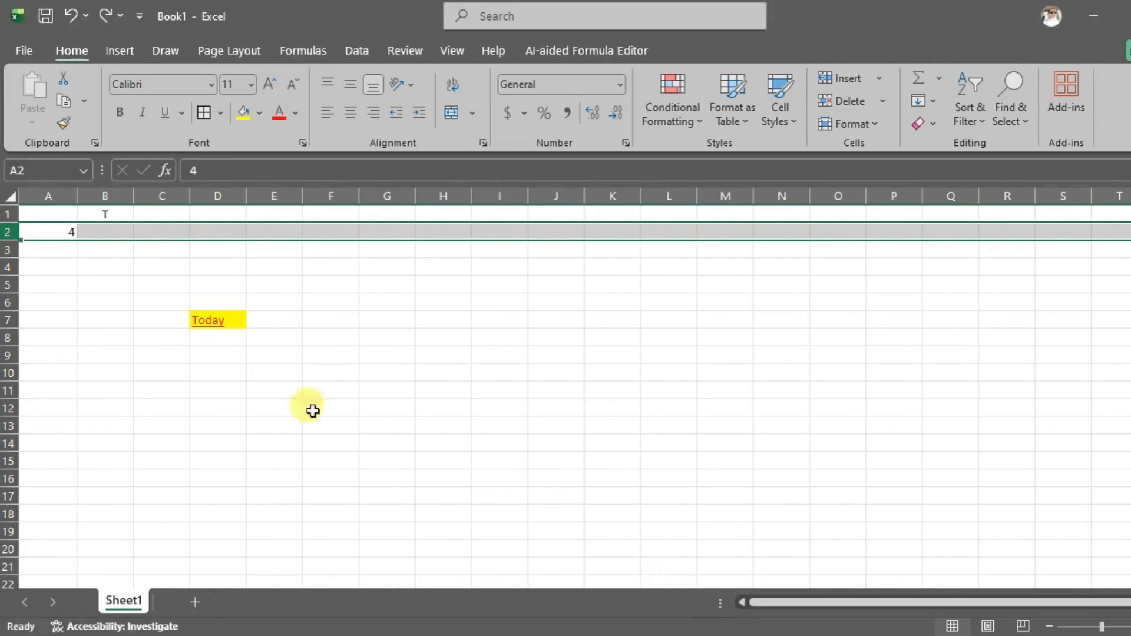
Clear only the formatting of the "Today" cell D7 and undo it.
left_click(934, 123)
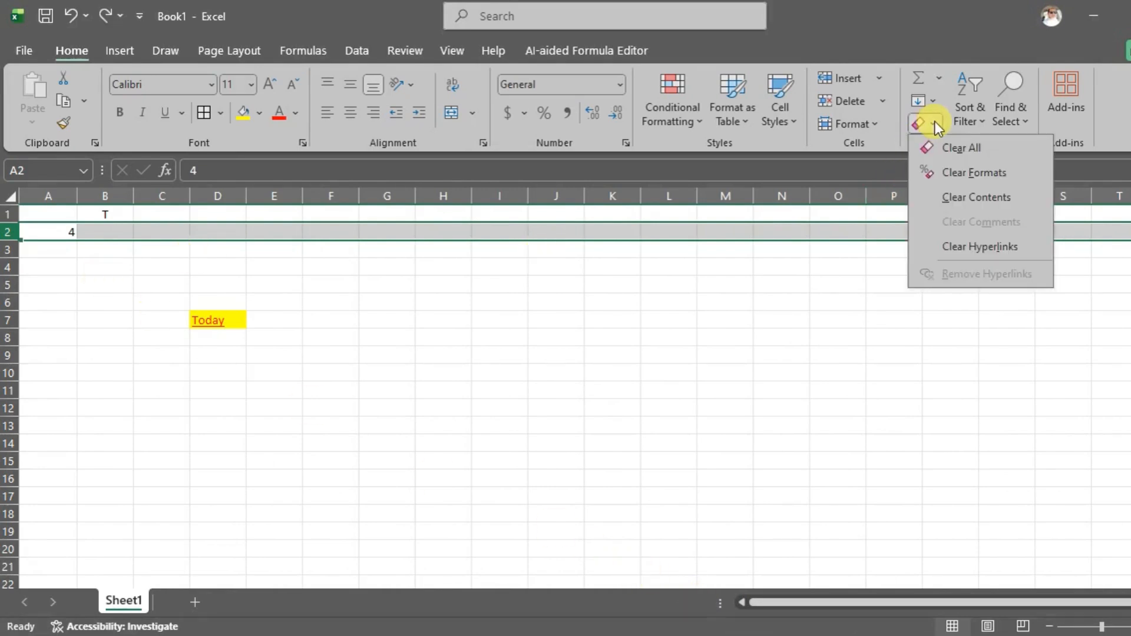
left_click(440, 418)
left_click(226, 320)
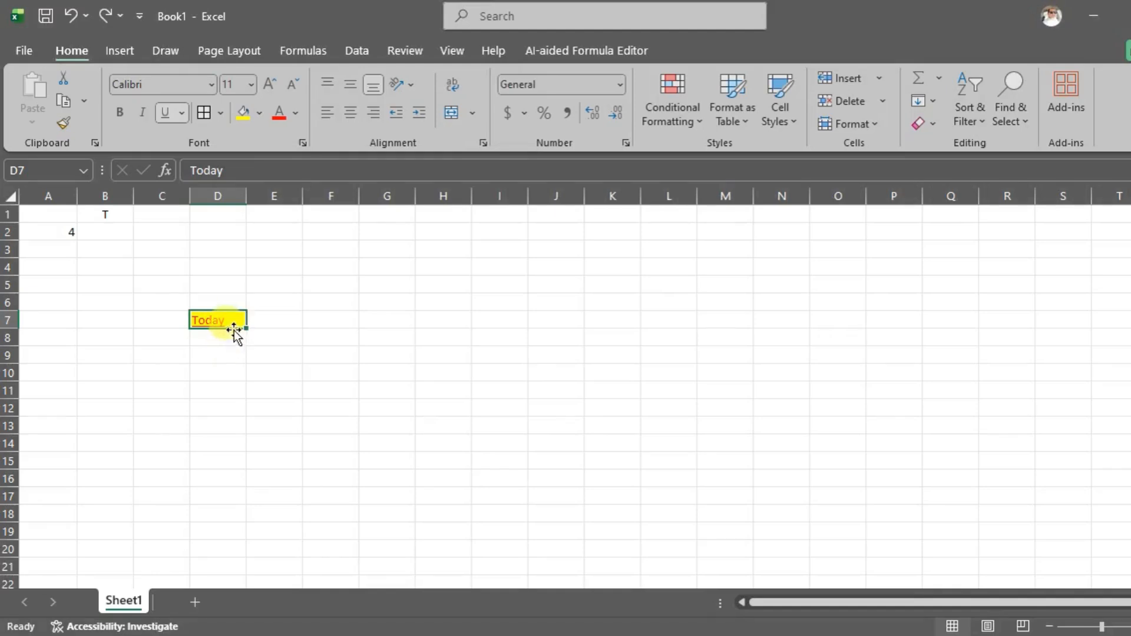
left_click(931, 126)
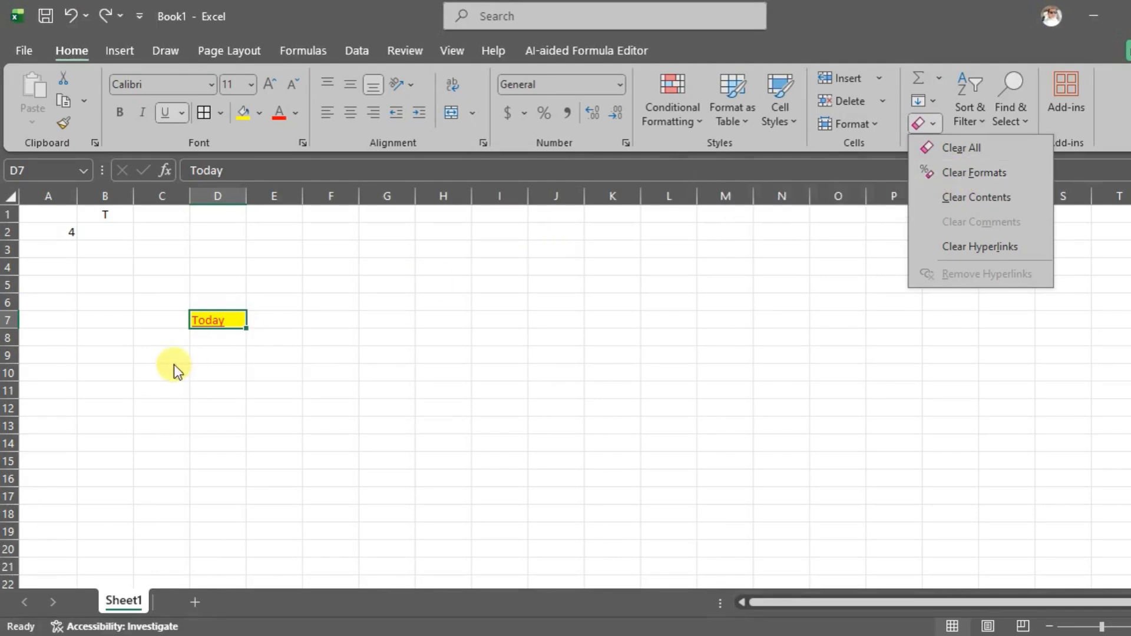
left_click(1003, 174)
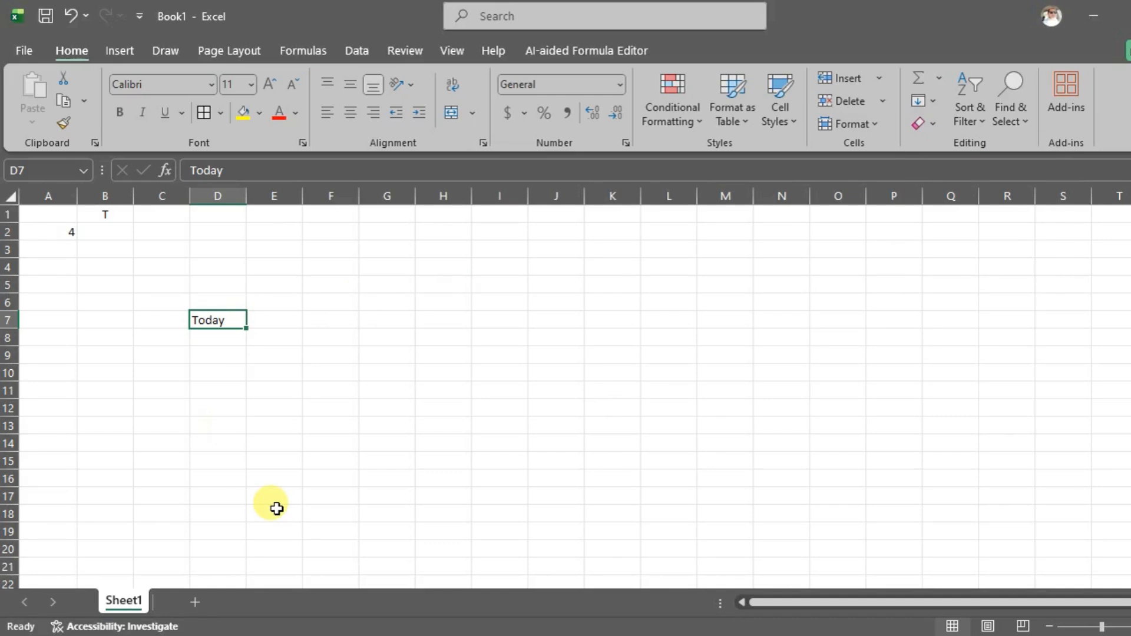
key("ctrl+z")
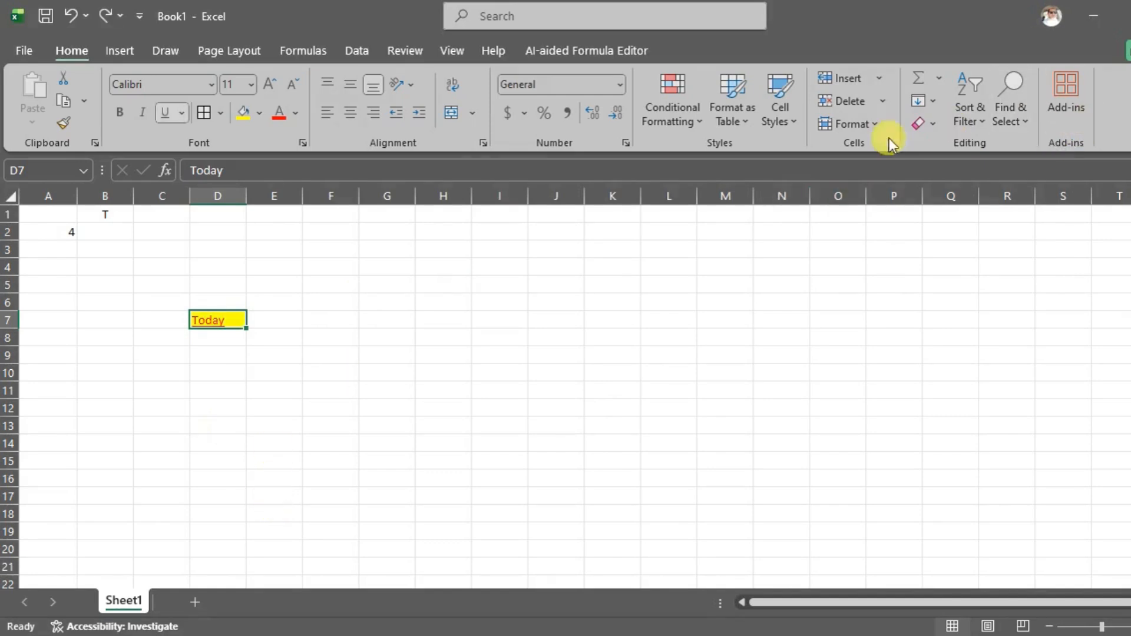
Clear both the contents and the formatting of cell D7 with Clear All, and undo it.
left_click(931, 123)
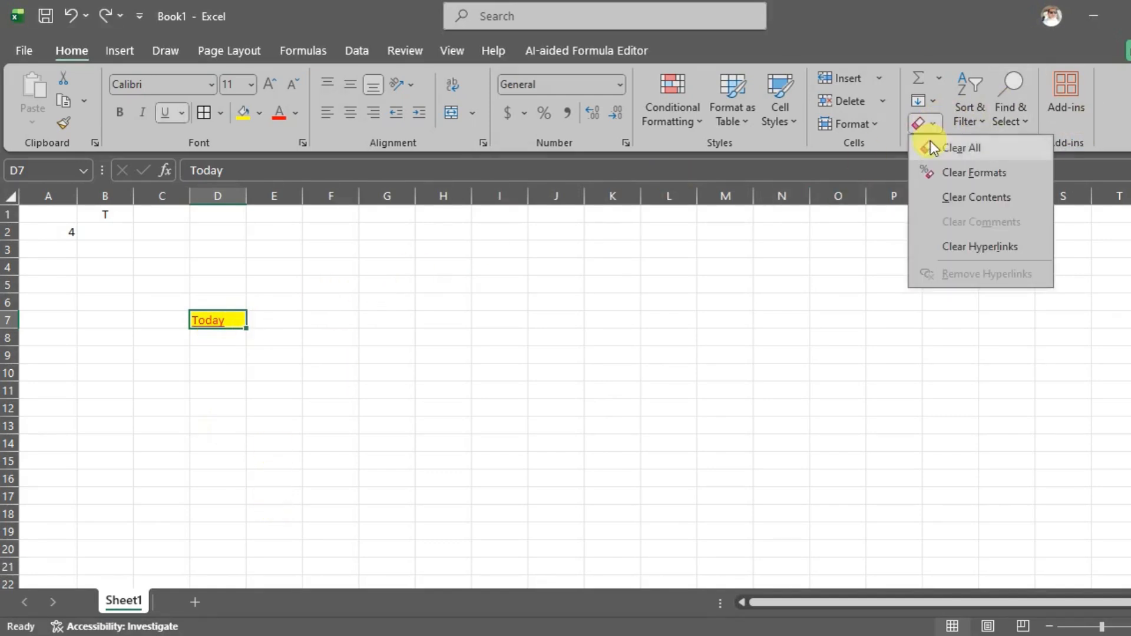
left_click(953, 154)
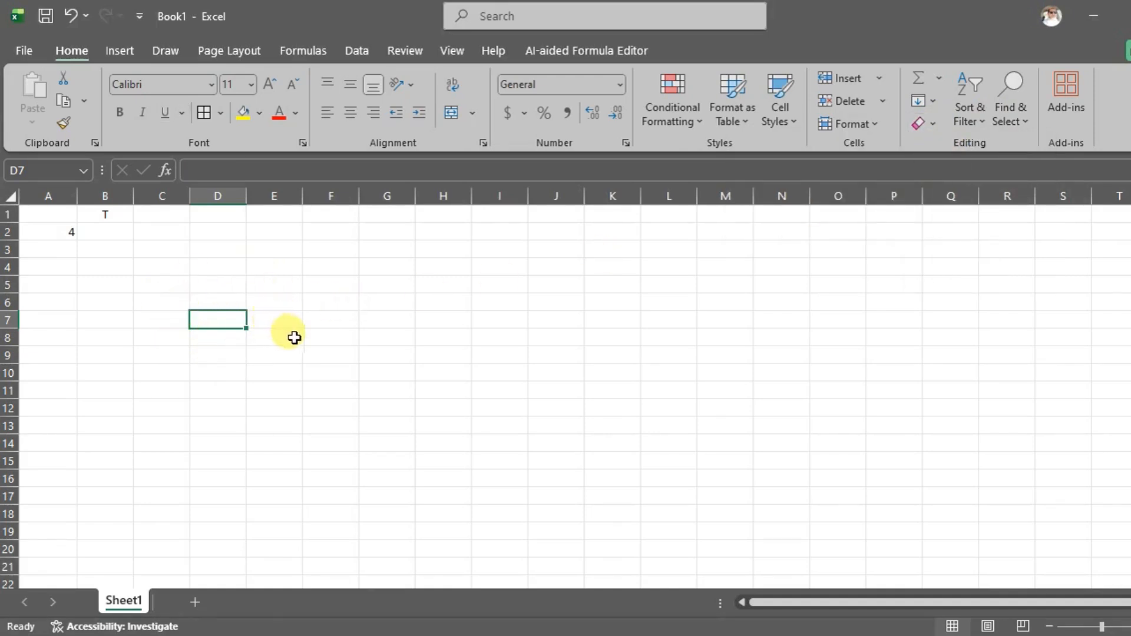
key("ctrl+z")
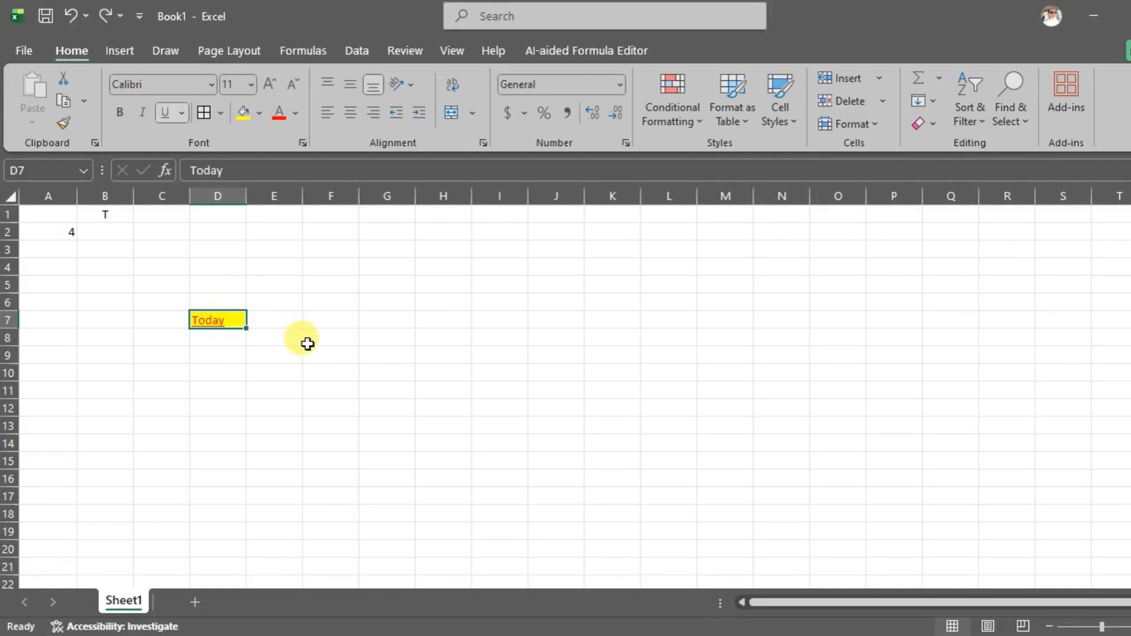
Clear the formatting of cell D7 while keeping its text.
left_click(925, 124)
left_click(944, 170)
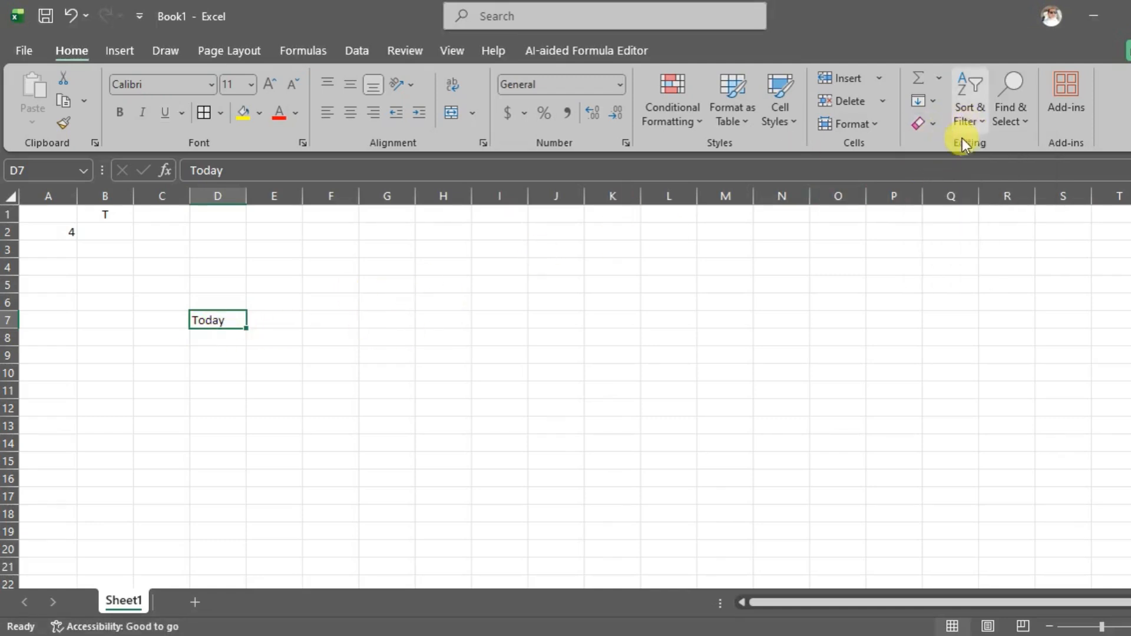
Clear the contents of cell D7 with Clear Contents and undo it.
left_click(933, 123)
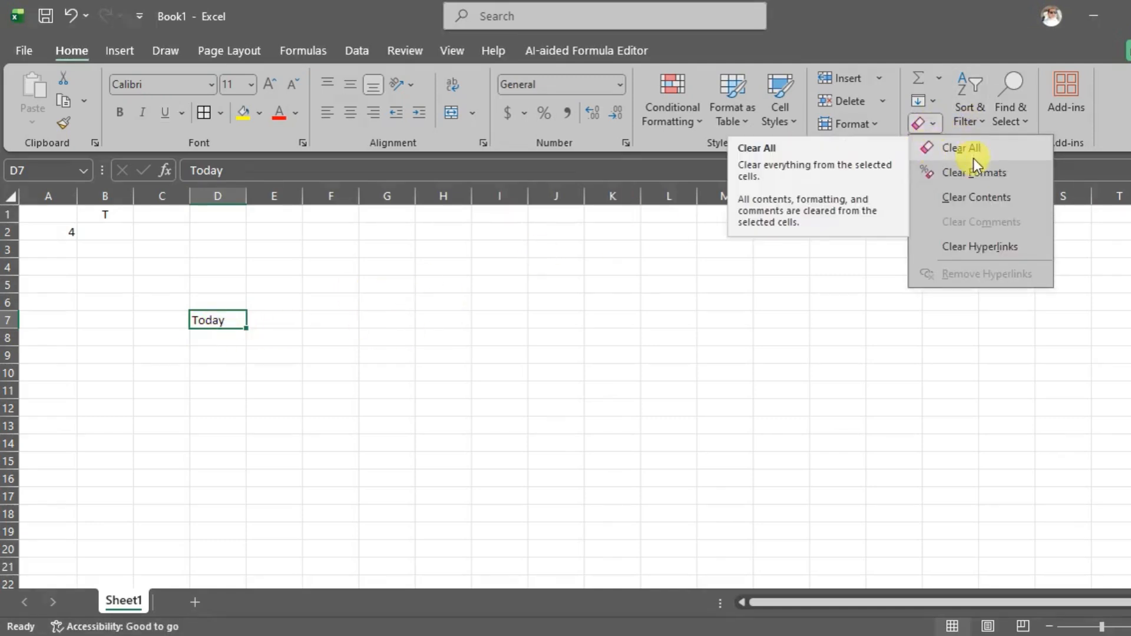
left_click(981, 202)
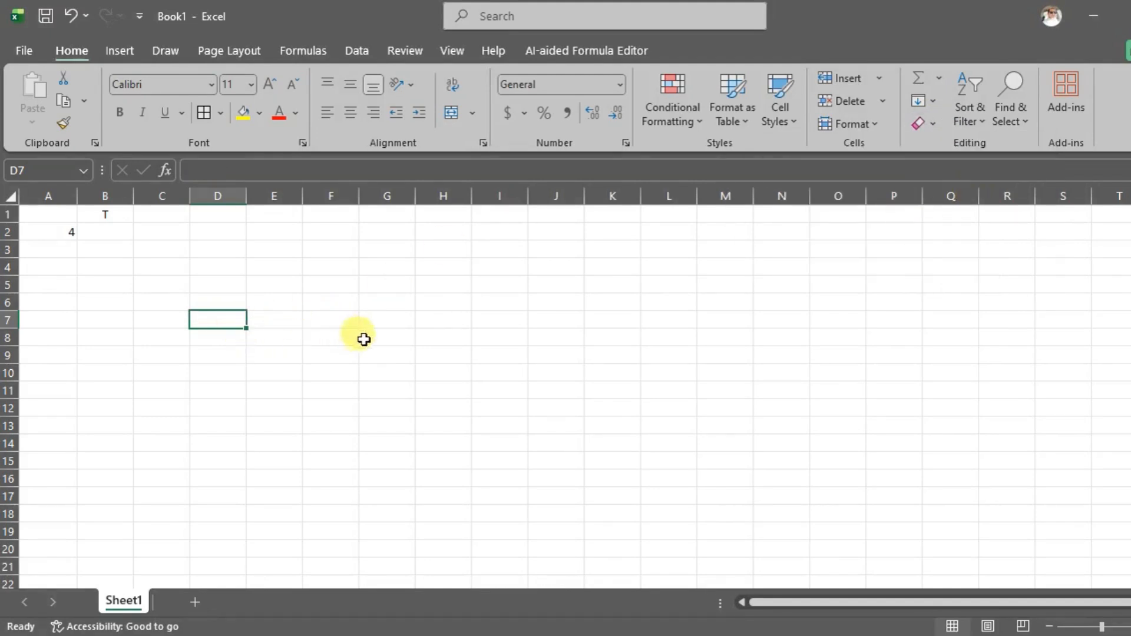
key("ctrl+z")
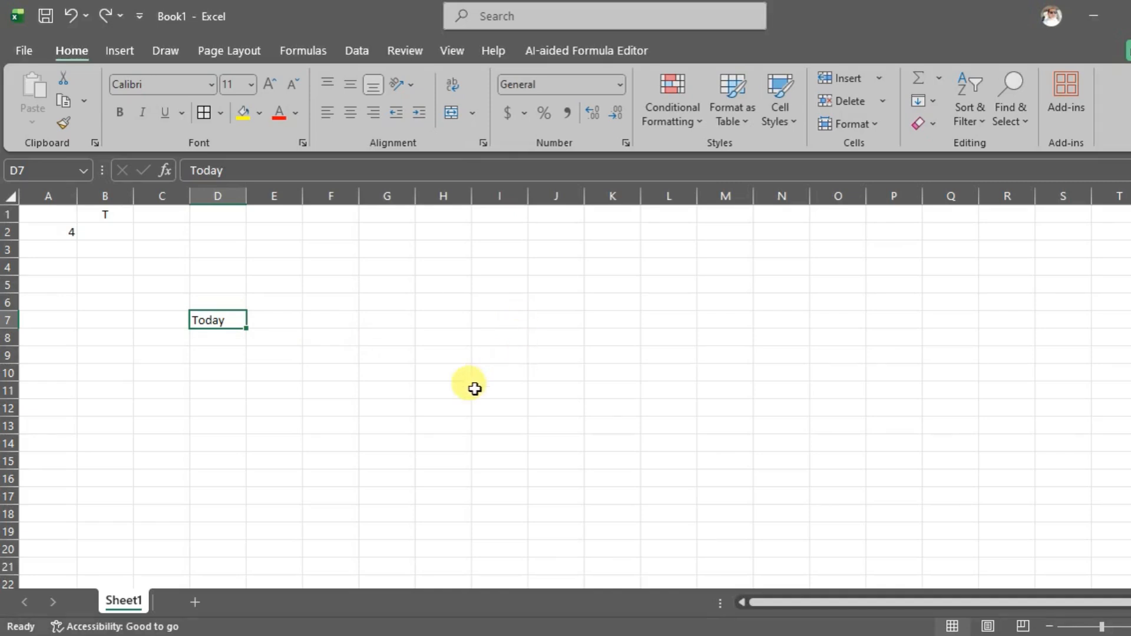
Delete the "Today" text from cell D7.
left_click(221, 355)
left_click(228, 324)
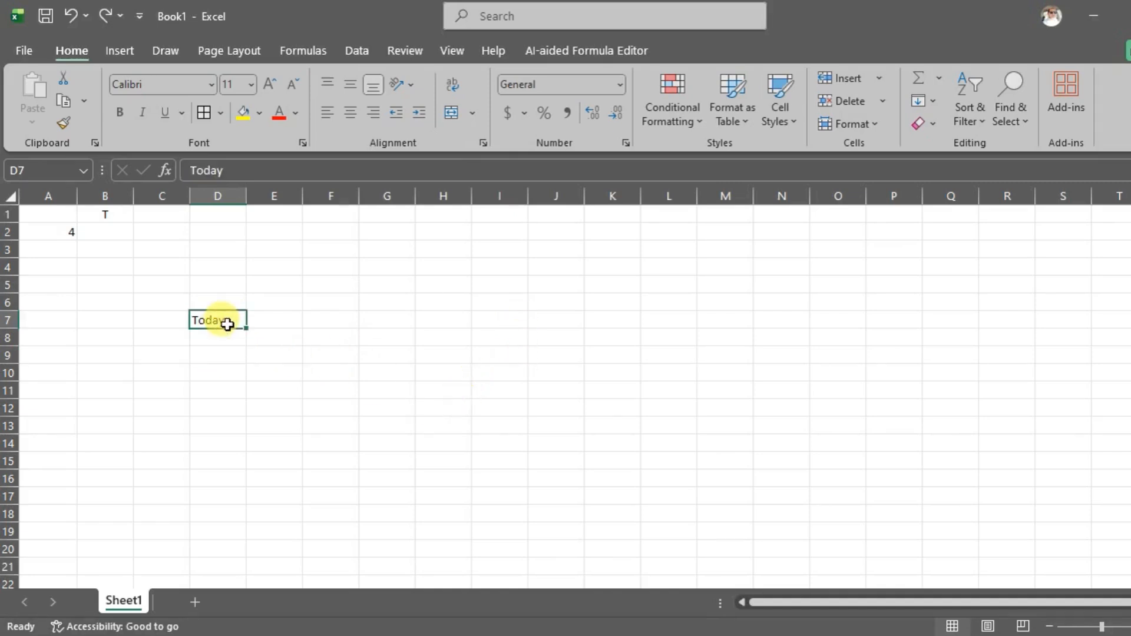
key("Delete")
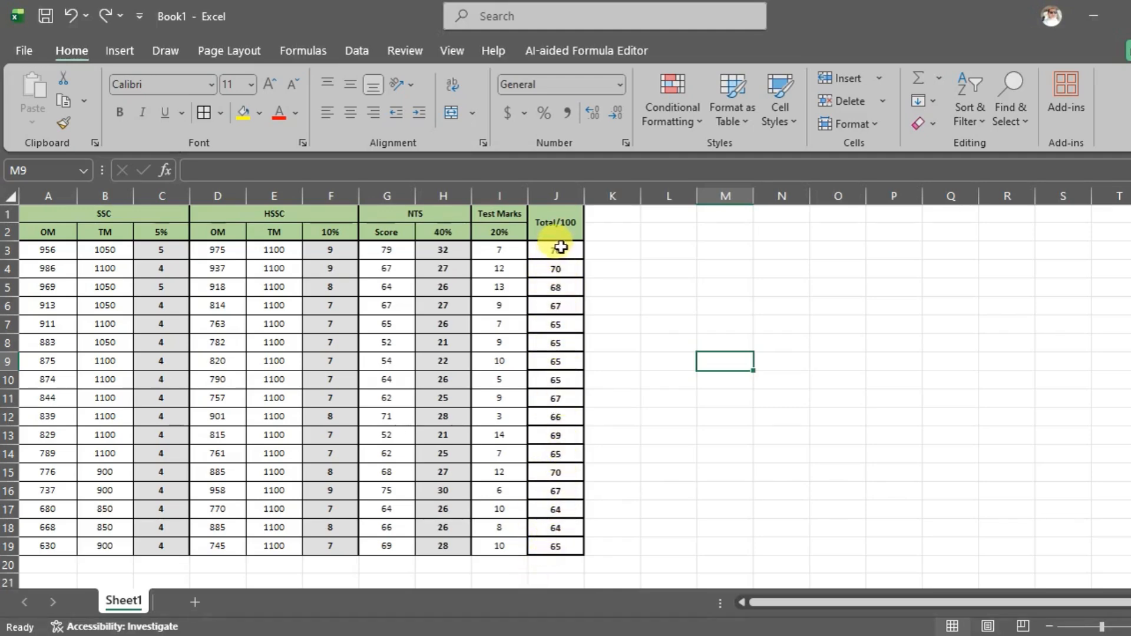
Sort the marks table by the Total/100 values in J3:J19 from smallest to largest, expanding the selection to the adjacent data.
left_click_drag(564, 247, 561, 542)
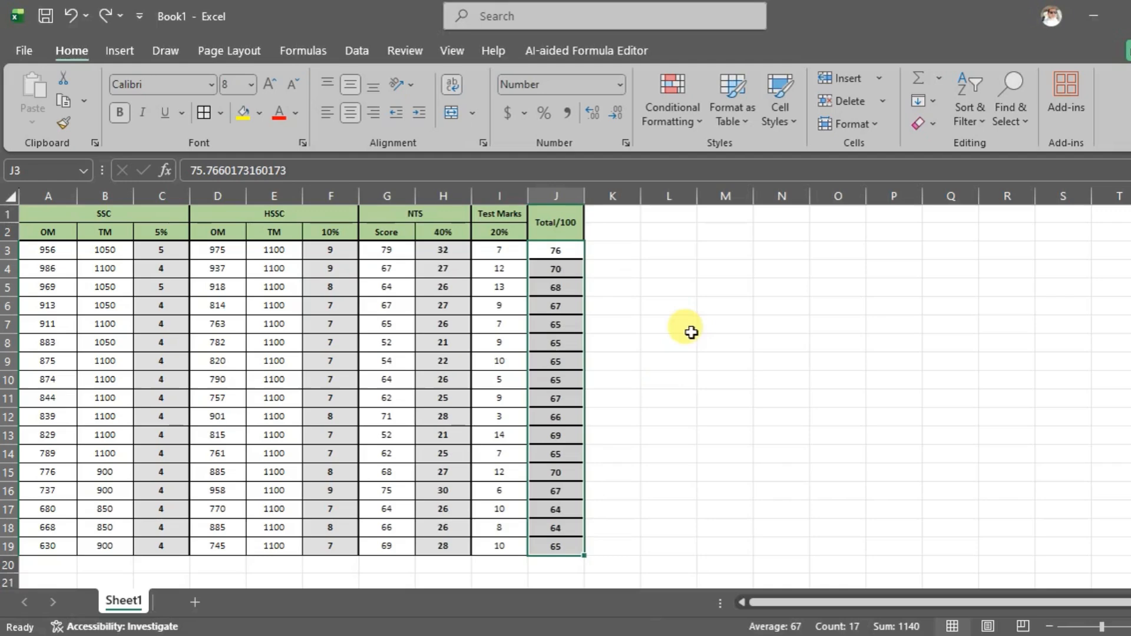
left_click(973, 115)
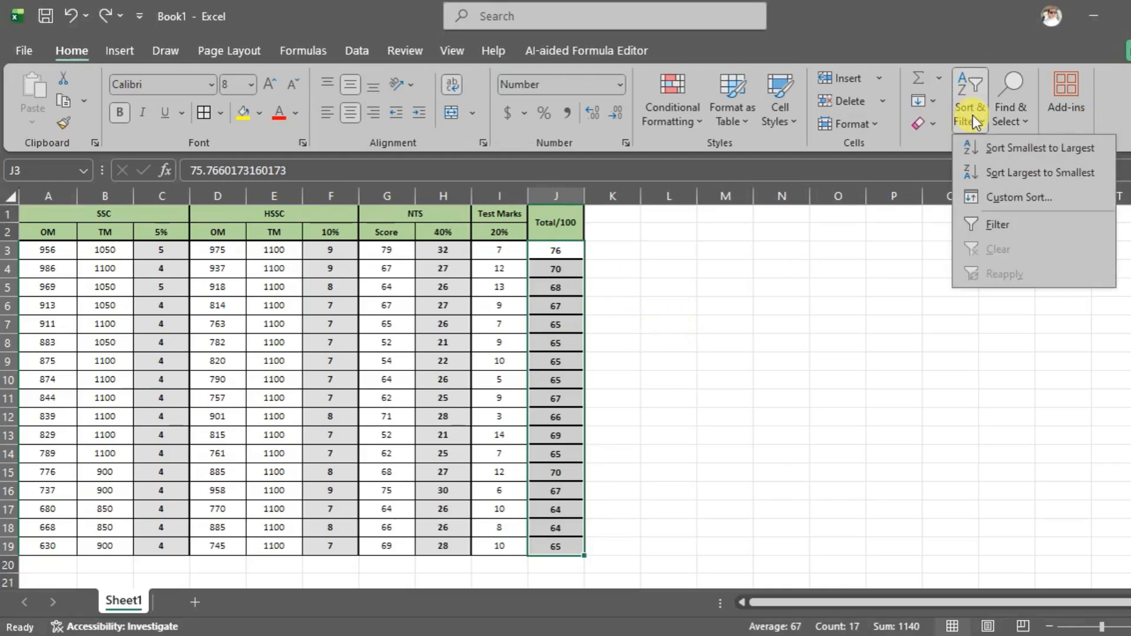
left_click(997, 150)
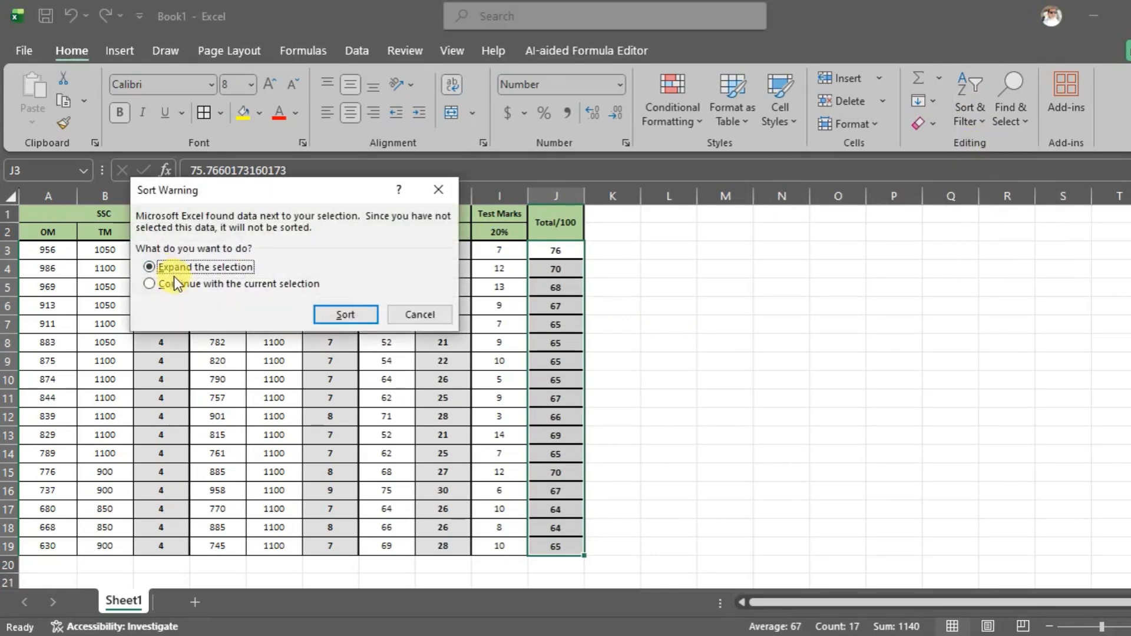
left_click(321, 315)
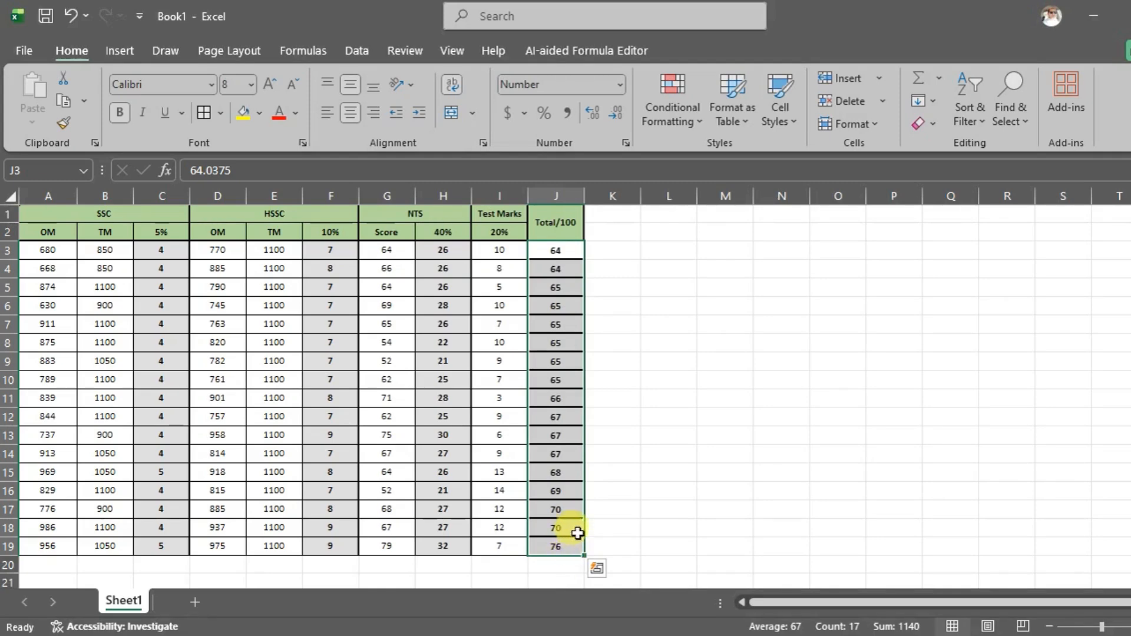
Sort the marks table by the Total/100 values in J3:J19 from largest to smallest, expanding the selection to the adjacent data.
left_click_drag(574, 248, 557, 546)
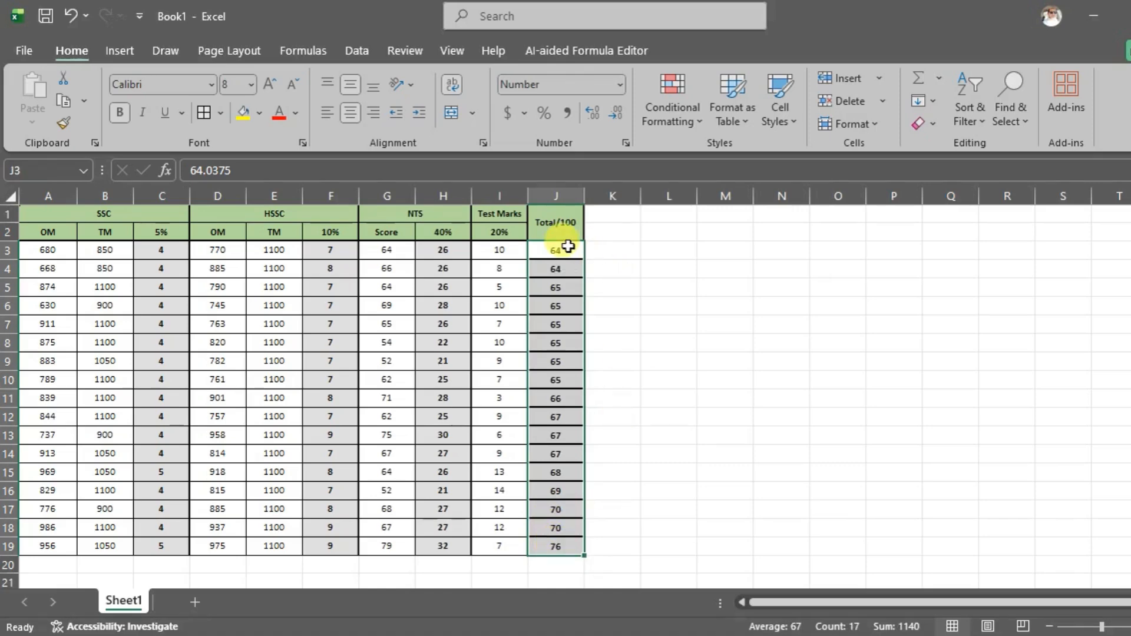
left_click(966, 122)
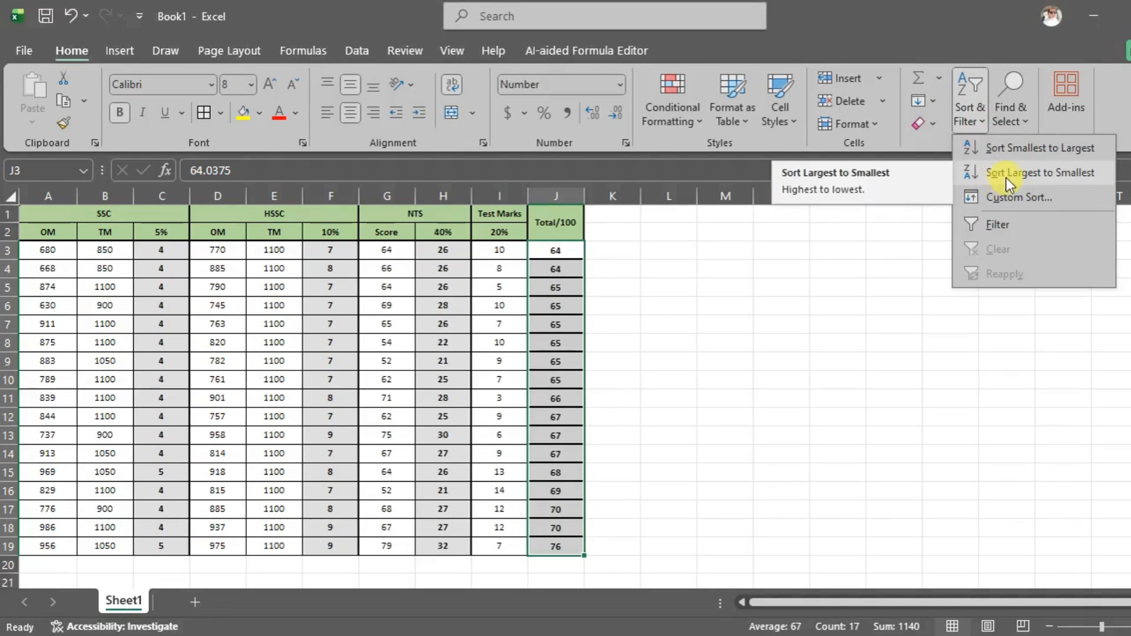
left_click(1091, 171)
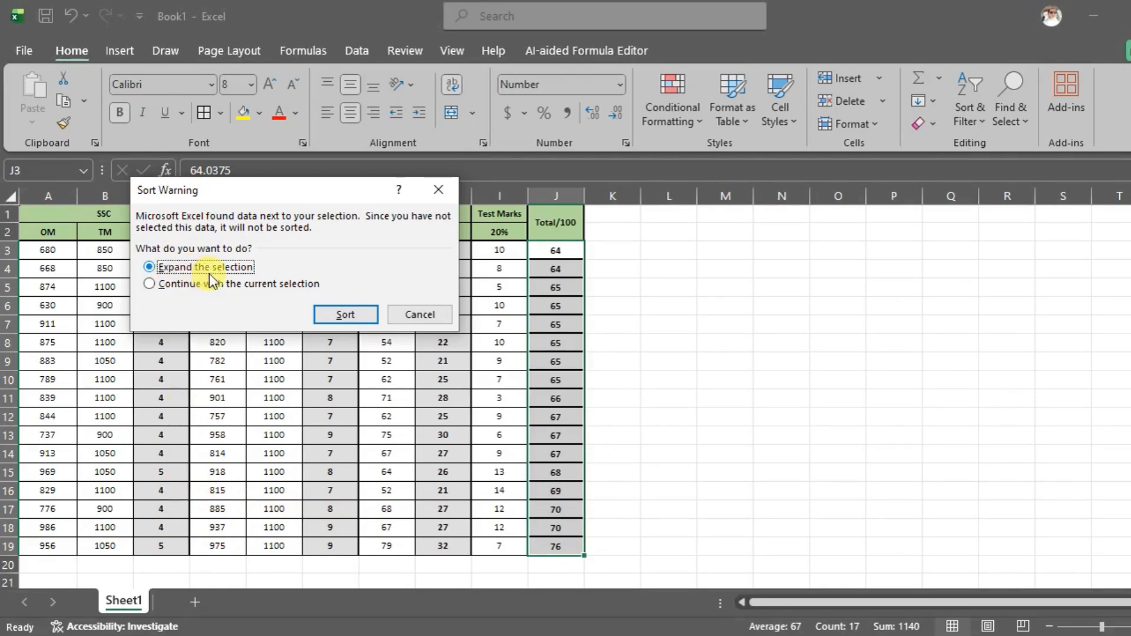
left_click(330, 314)
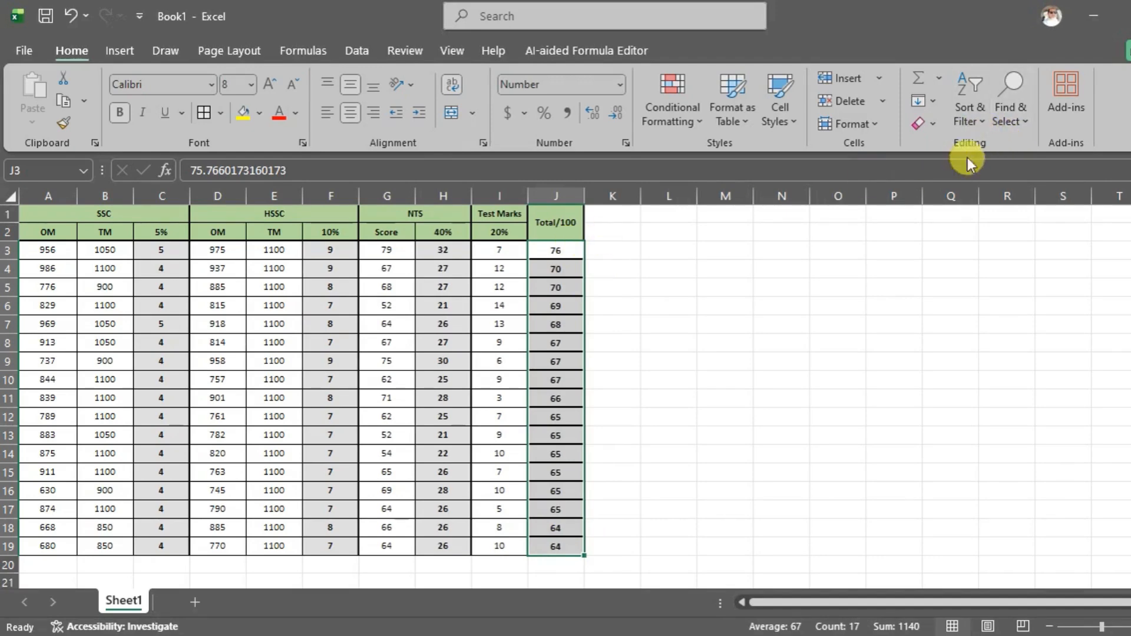
Examine the Custom Sort column choices for the range A3:J19 and cancel without sorting.
left_click_drag(45, 253, 546, 552)
left_click(981, 126)
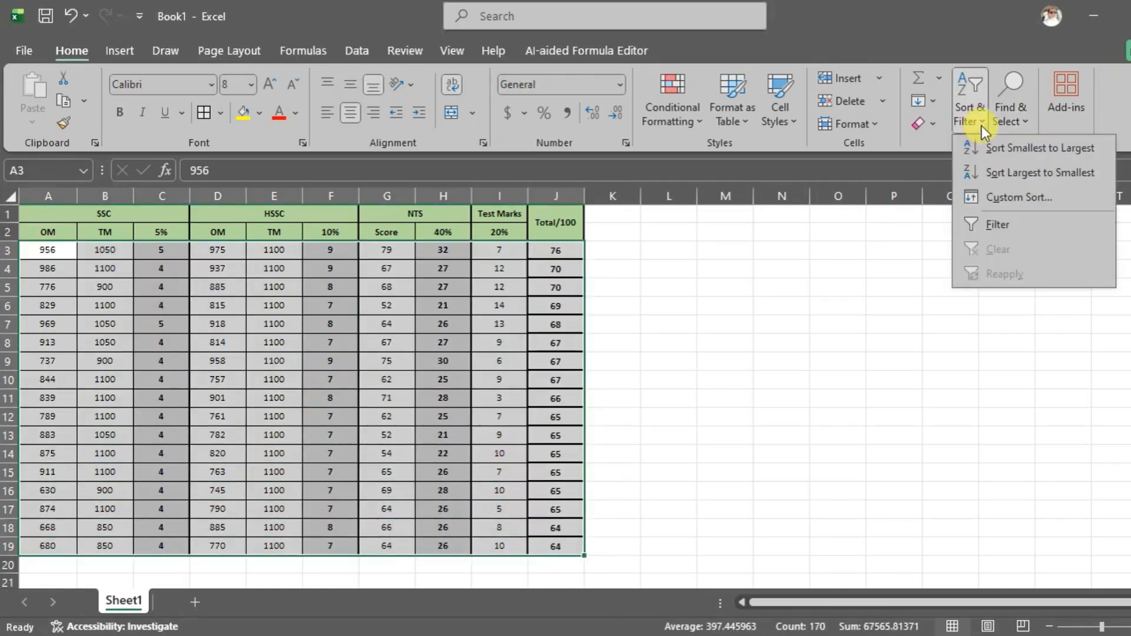
left_click(980, 194)
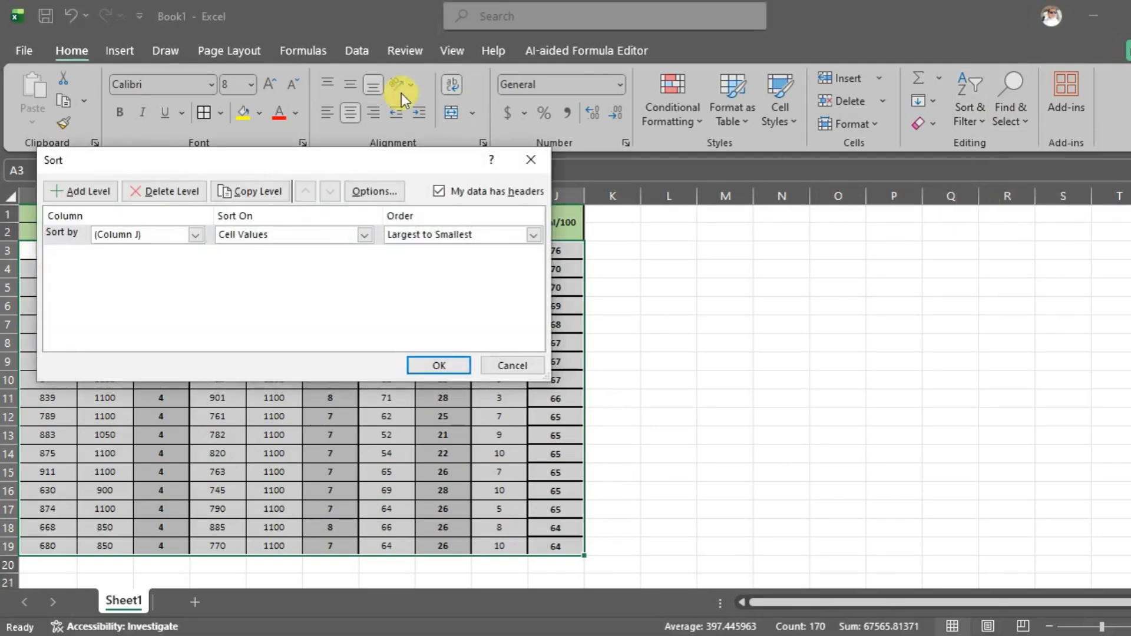
left_click_drag(332, 168, 770, 22)
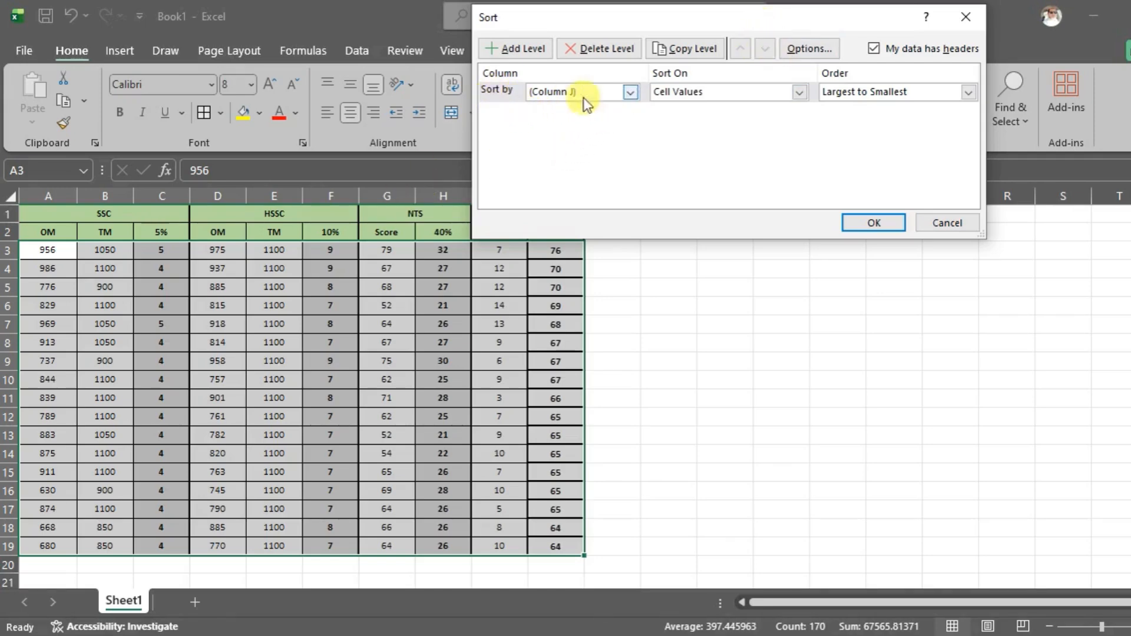
left_click(629, 92)
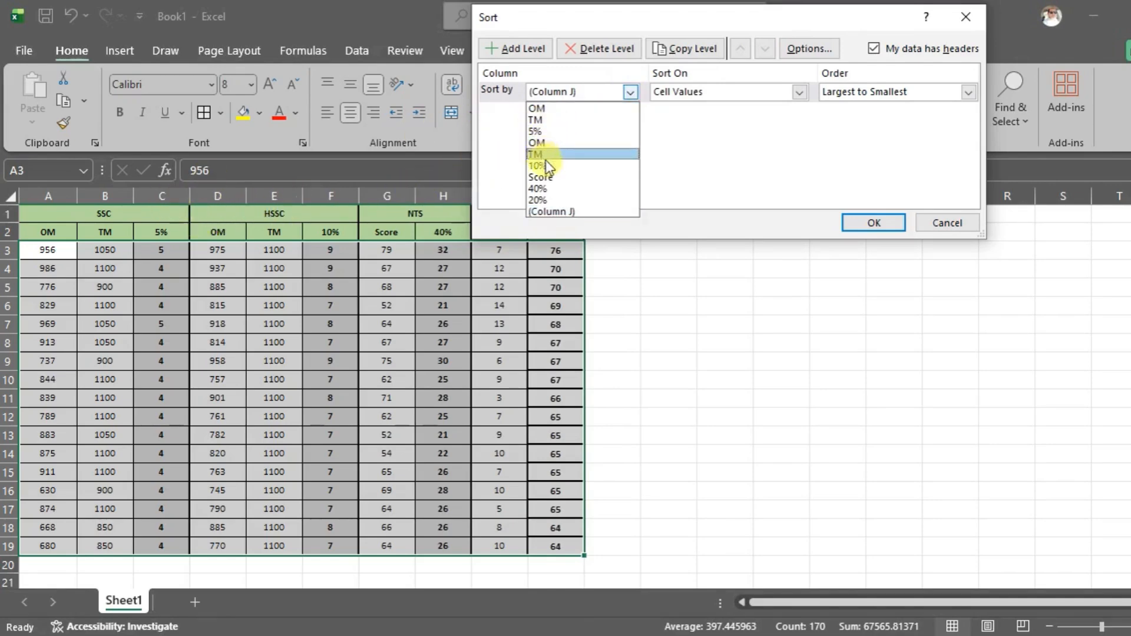
left_click(386, 241)
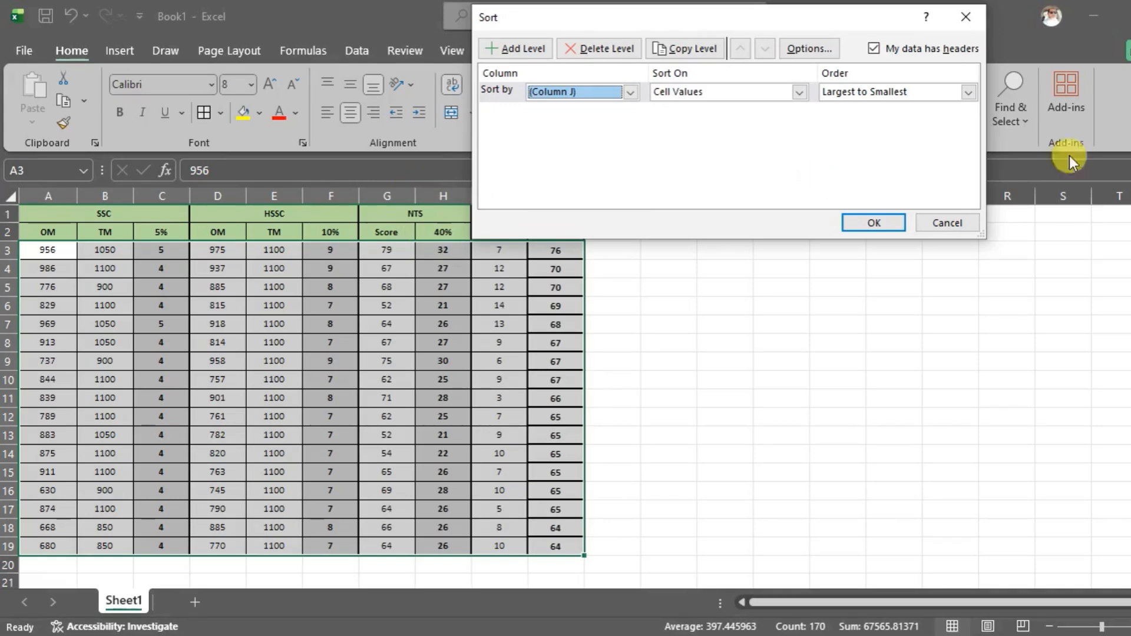
left_click(946, 223)
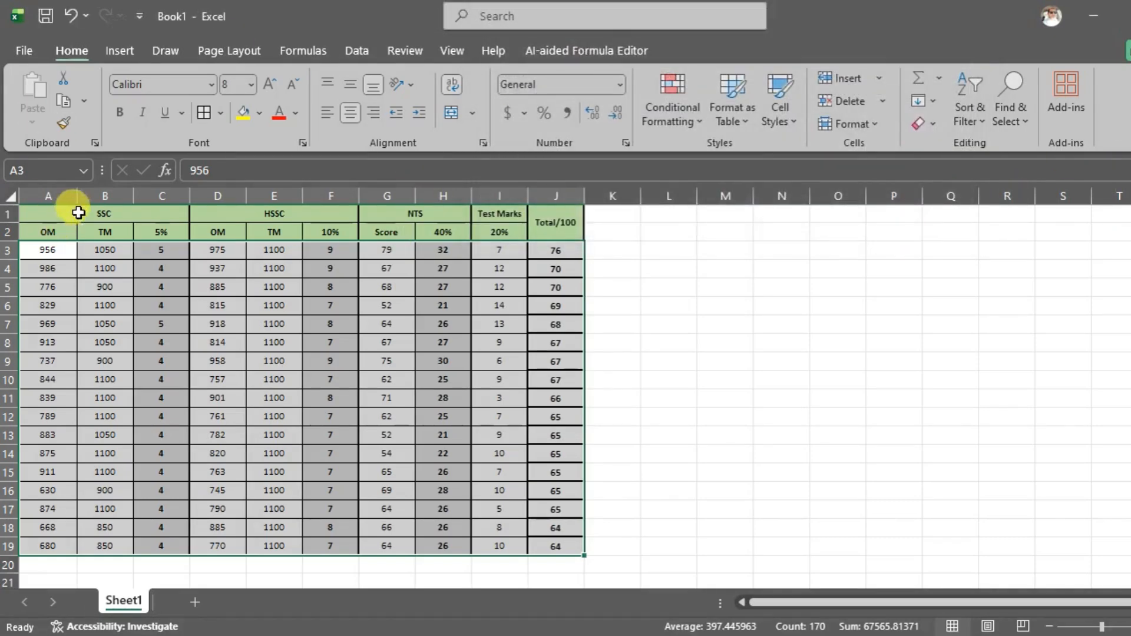
Begin a custom sort of A1:J19 by the cell values of Column C, from largest to smallest.
left_click_drag(79, 213, 558, 542)
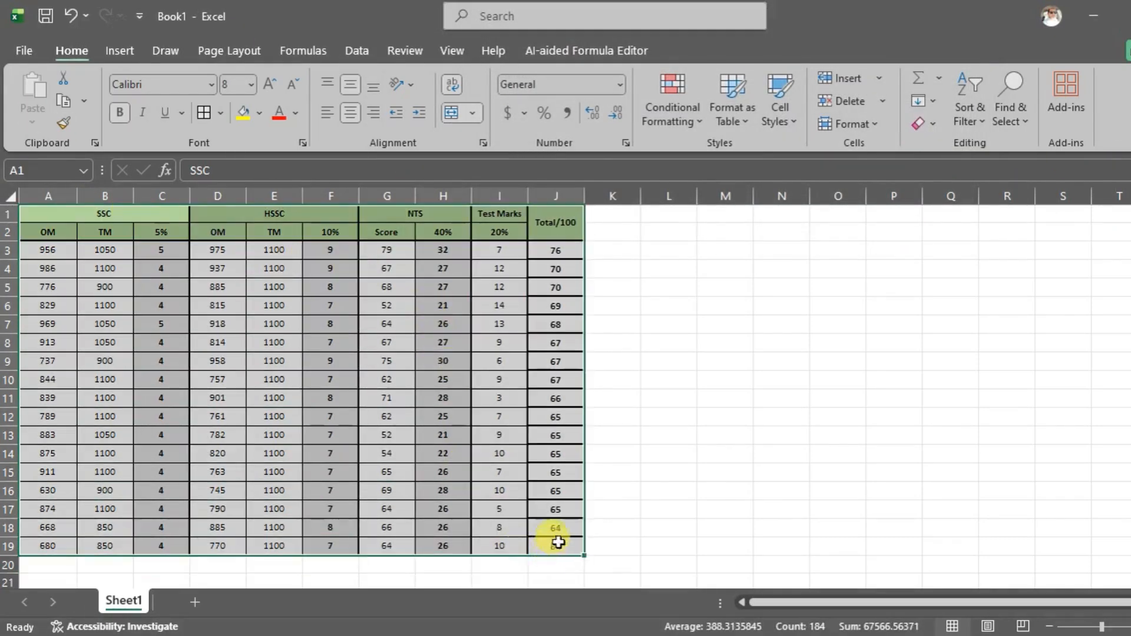
left_click(983, 121)
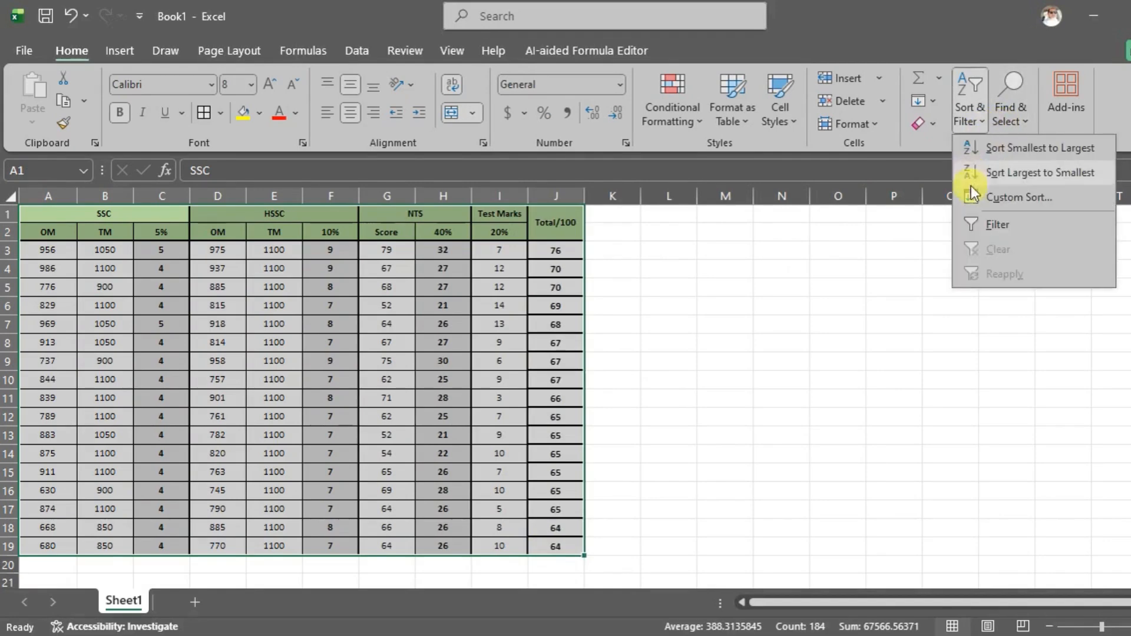
left_click(973, 197)
left_click(628, 93)
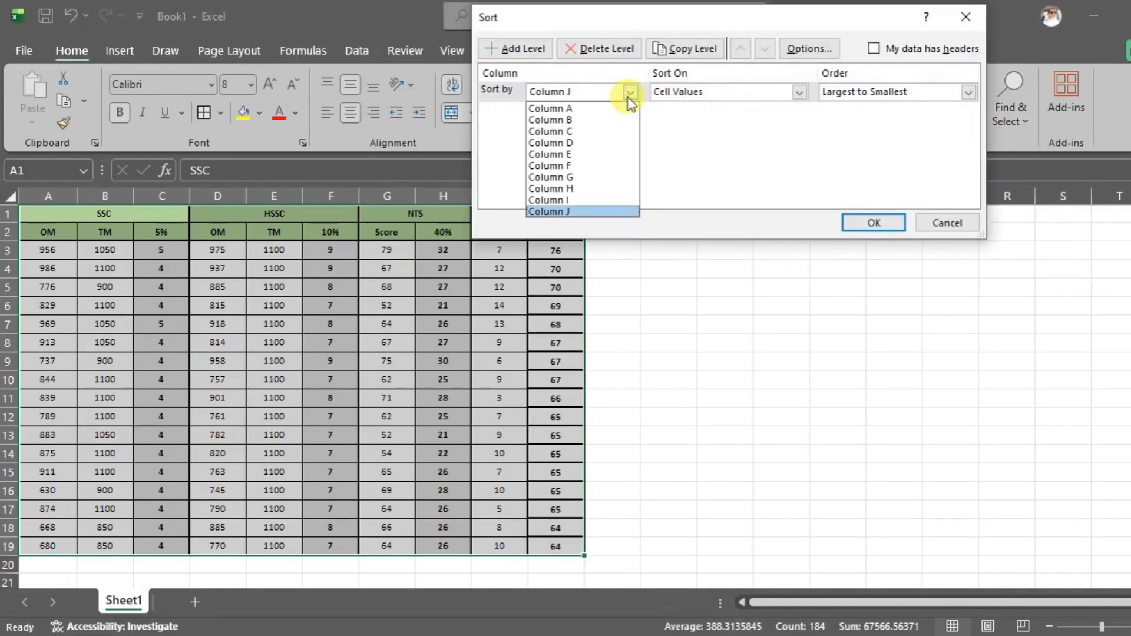
left_click(560, 133)
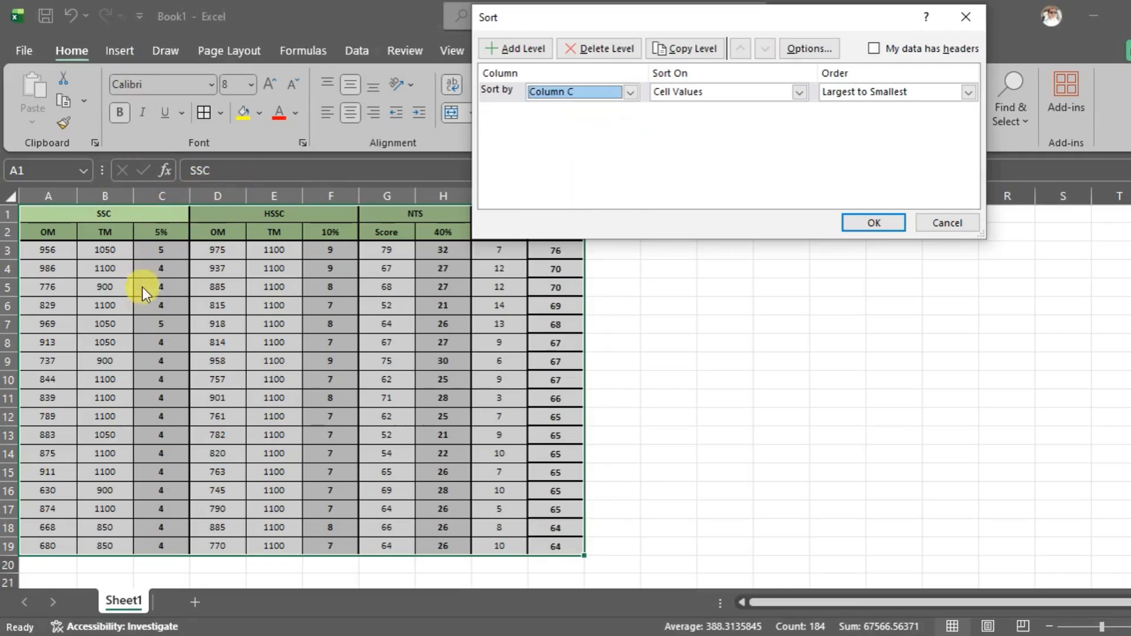
left_click(740, 94)
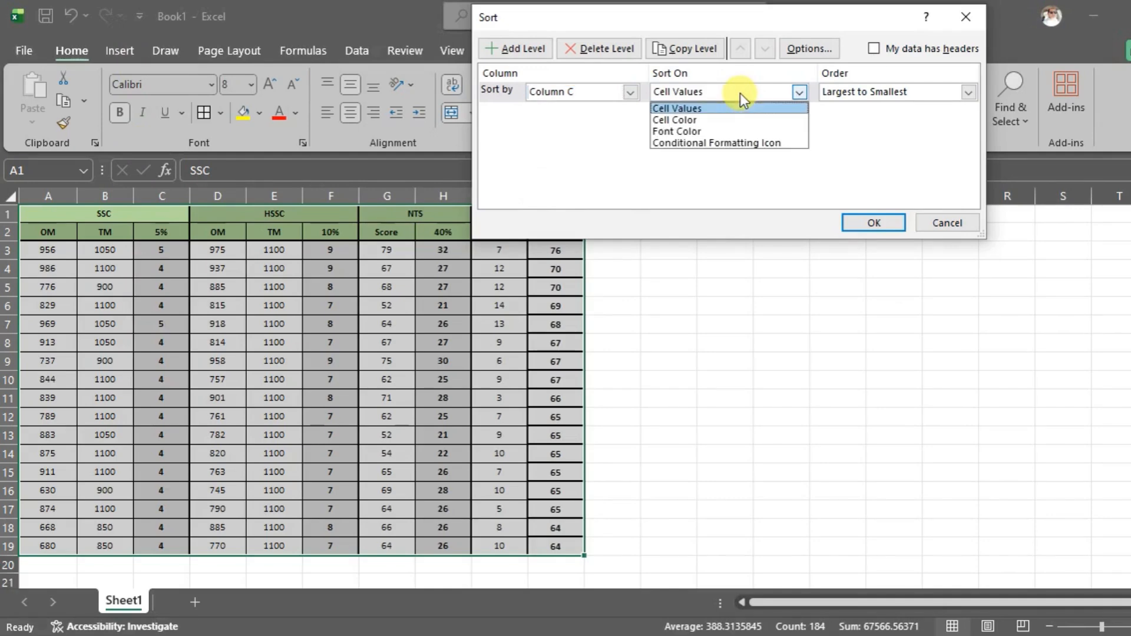
left_click(740, 93)
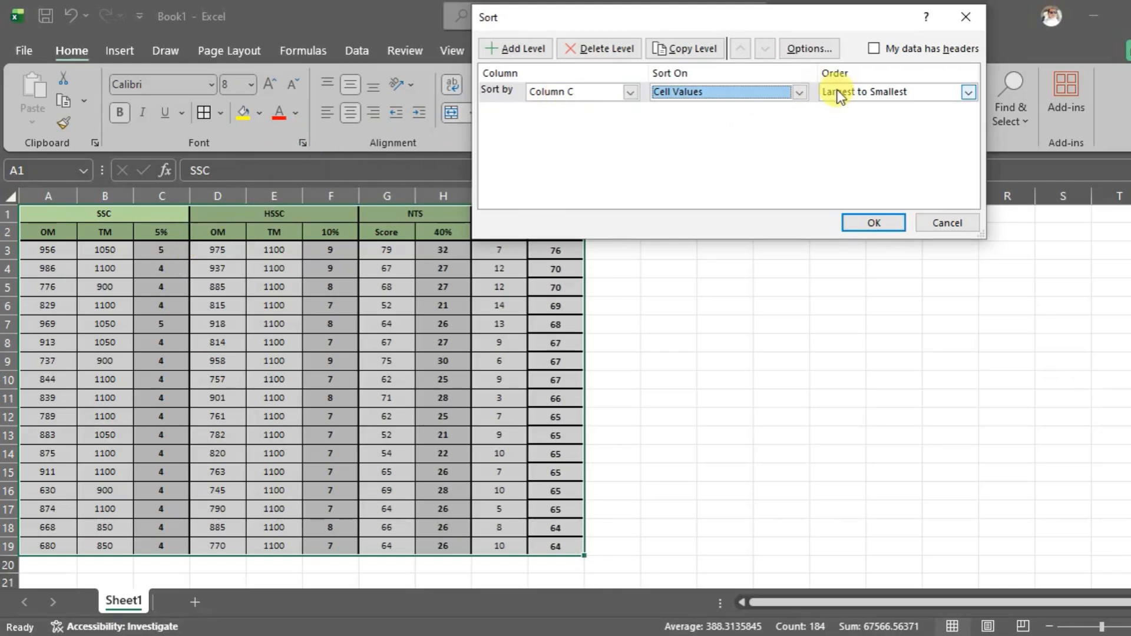
Add Column G, largest to smallest, as the second sort level and try to apply the sort to A1:J19.
left_click(522, 49)
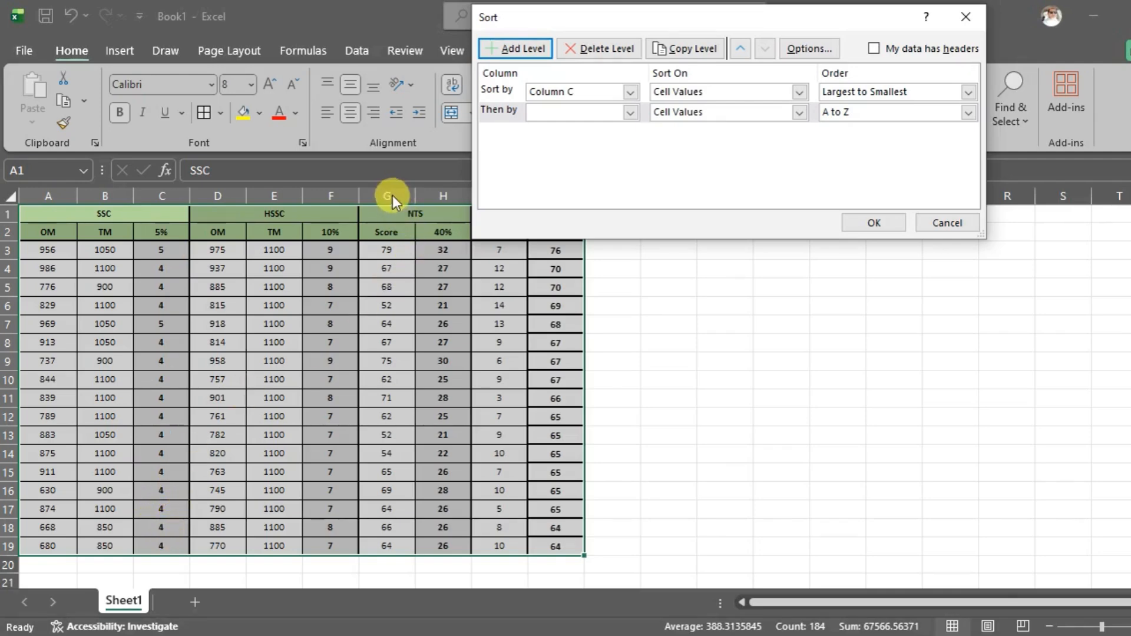
left_click(628, 112)
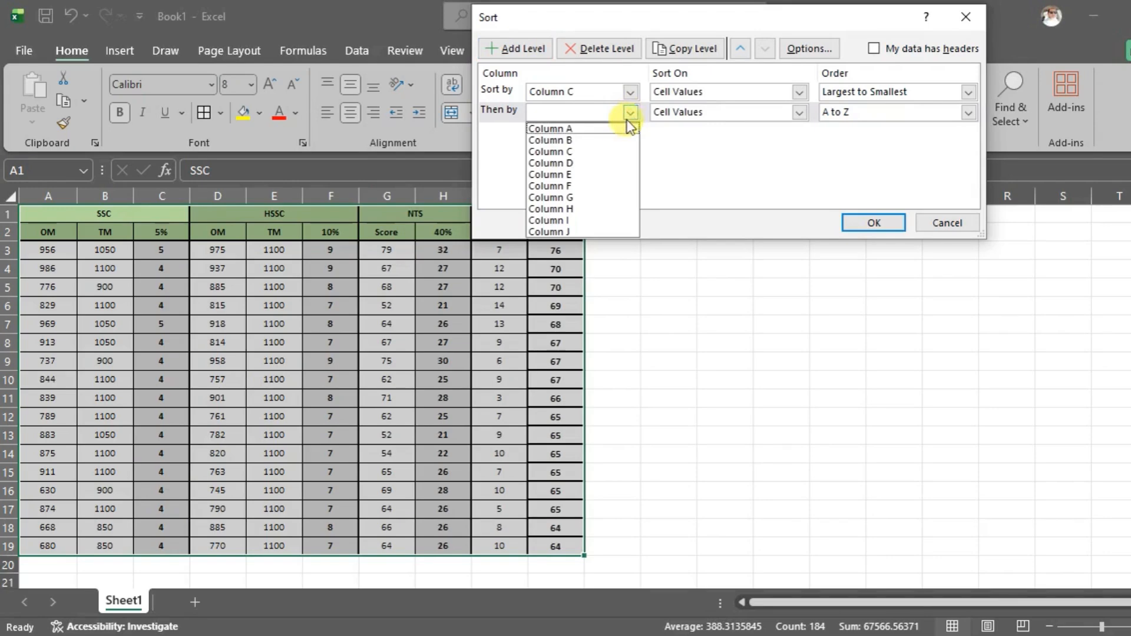
left_click(568, 198)
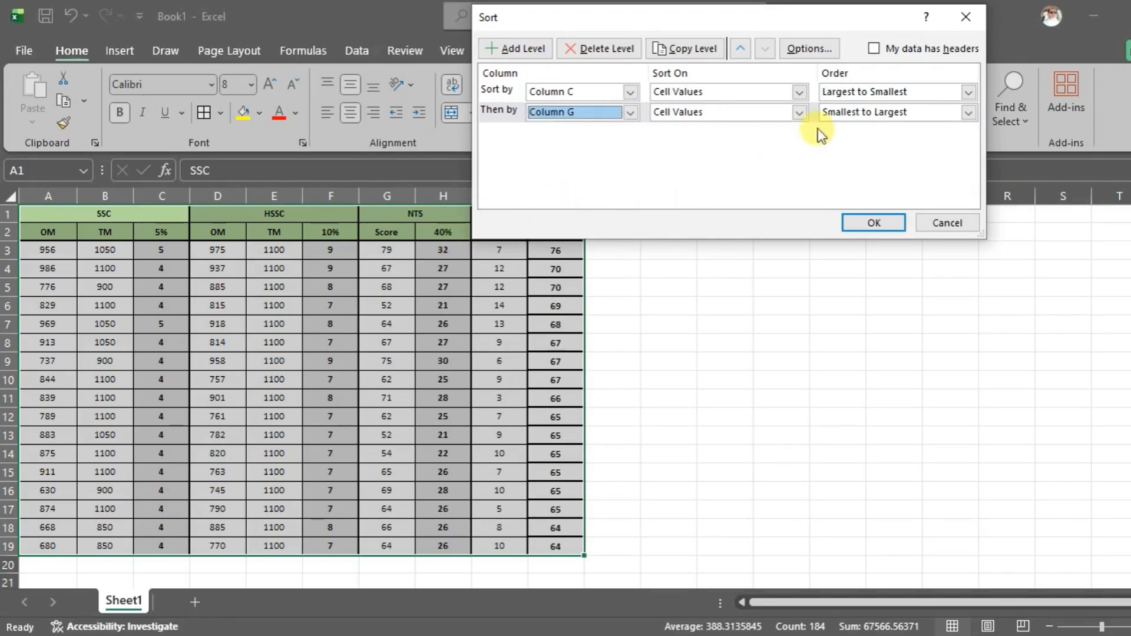
left_click(842, 111)
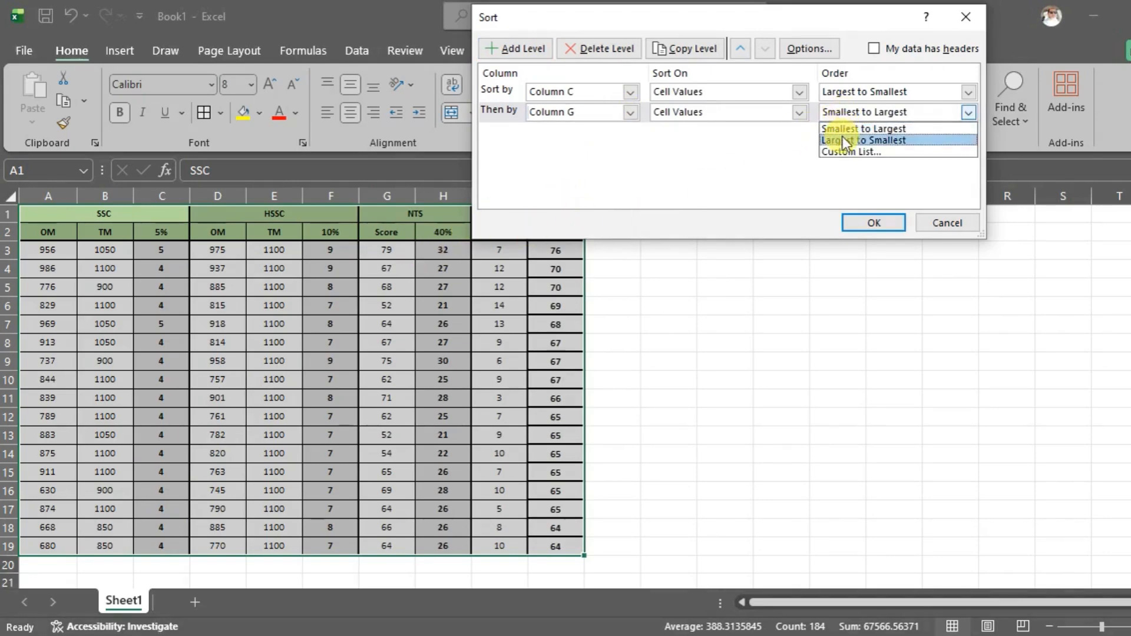
left_click(844, 141)
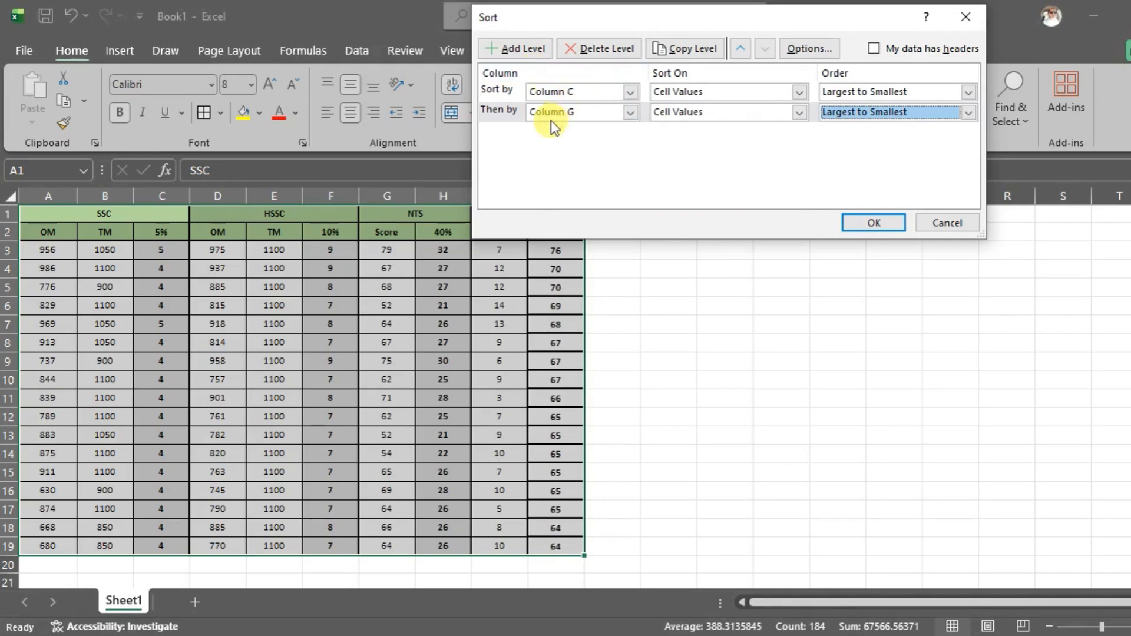
left_click(861, 222)
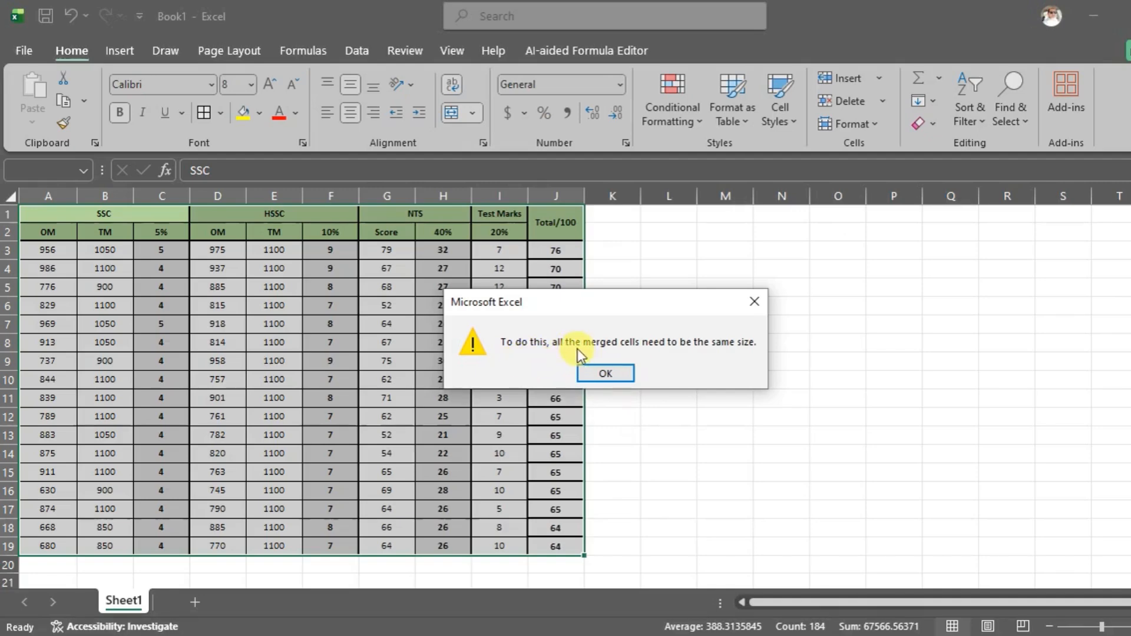
left_click(605, 373)
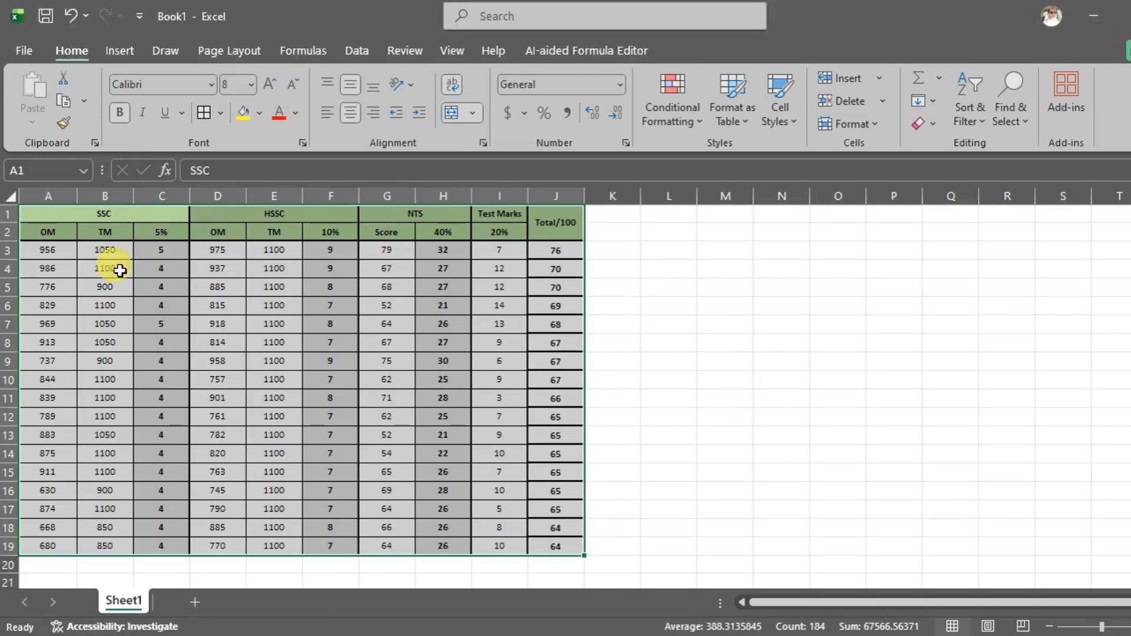
Set up a custom sort of A3:J19 by the cell values of Column C, from largest to smallest.
left_click_drag(47, 250, 557, 540)
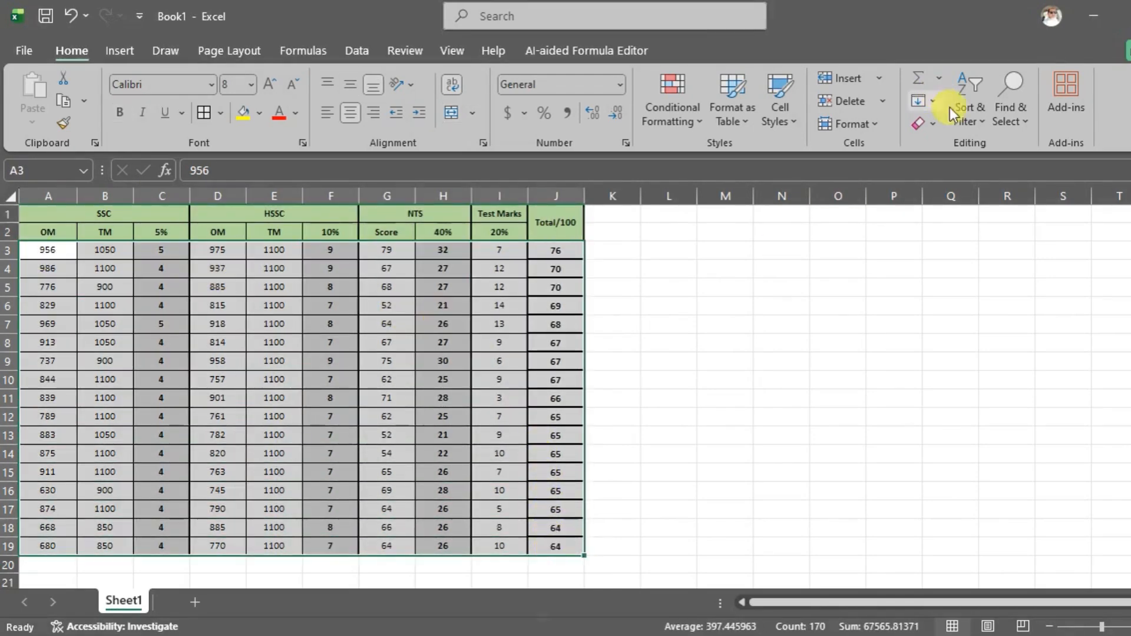
left_click(962, 118)
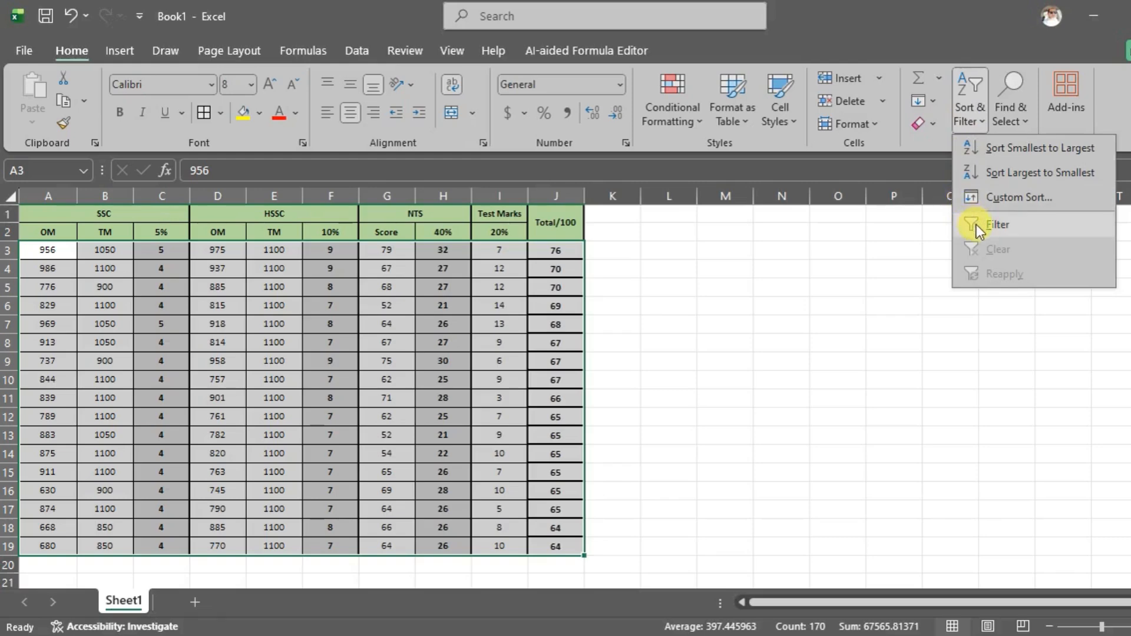
left_click(1001, 197)
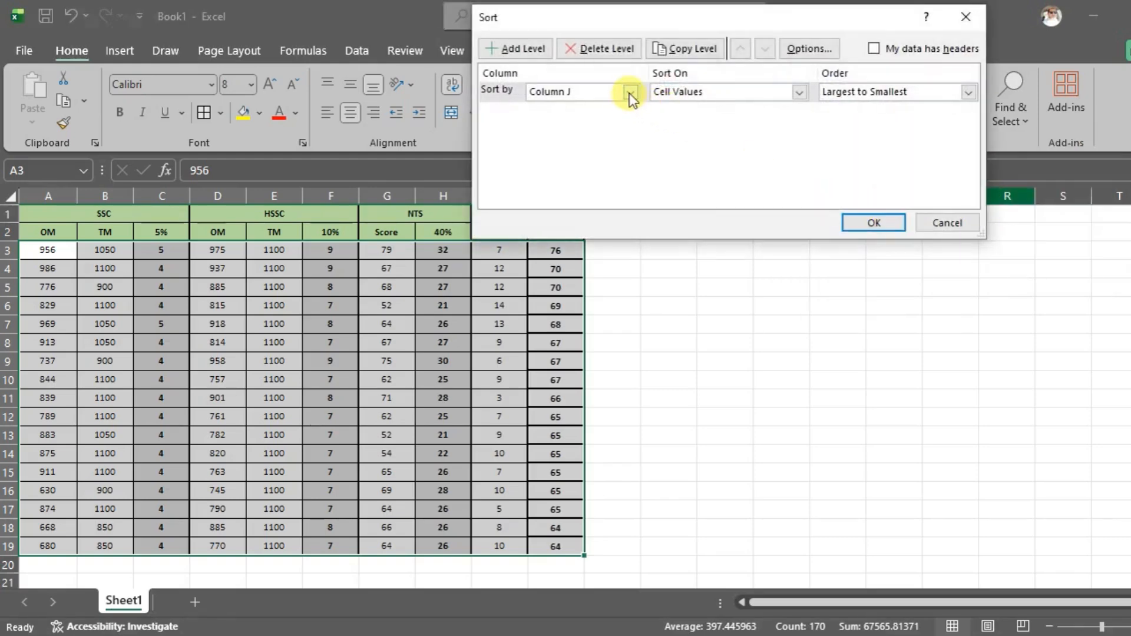
left_click(630, 92)
left_click(580, 145)
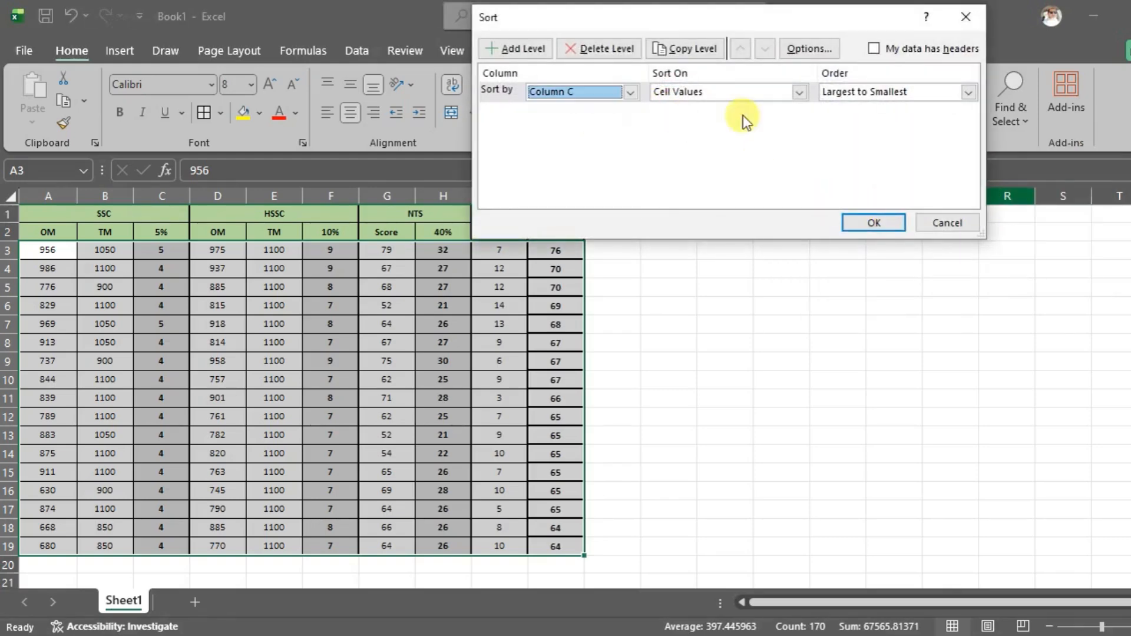
left_click(843, 93)
left_click(844, 119)
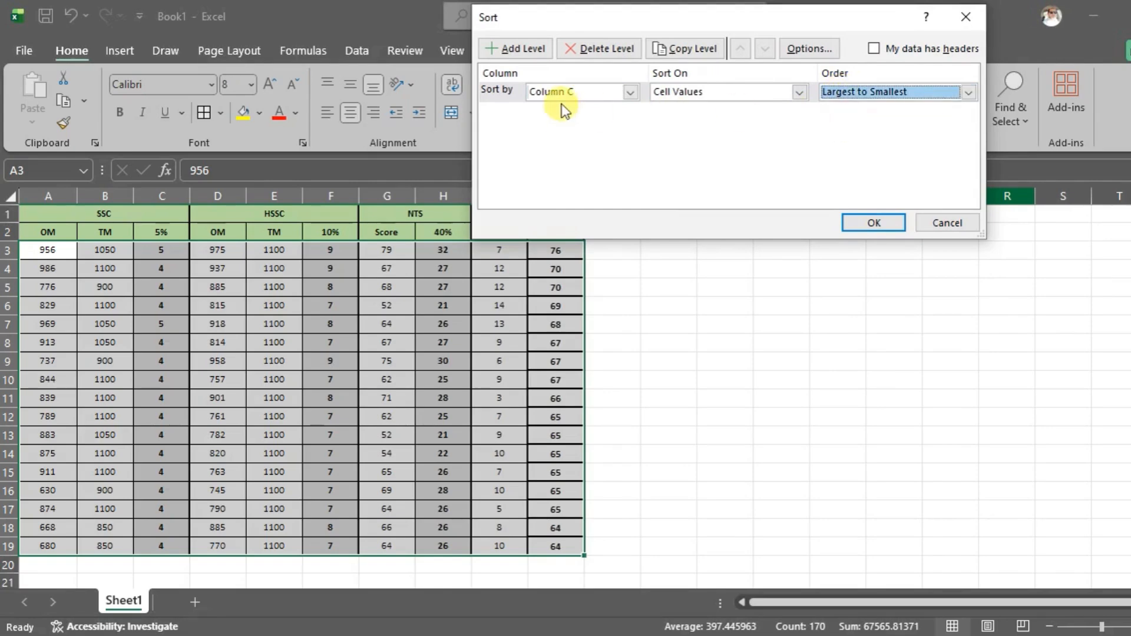
Add a second sort level on Column G, largest to smallest, and apply the sort to A3:J19.
left_click(526, 49)
left_click(630, 112)
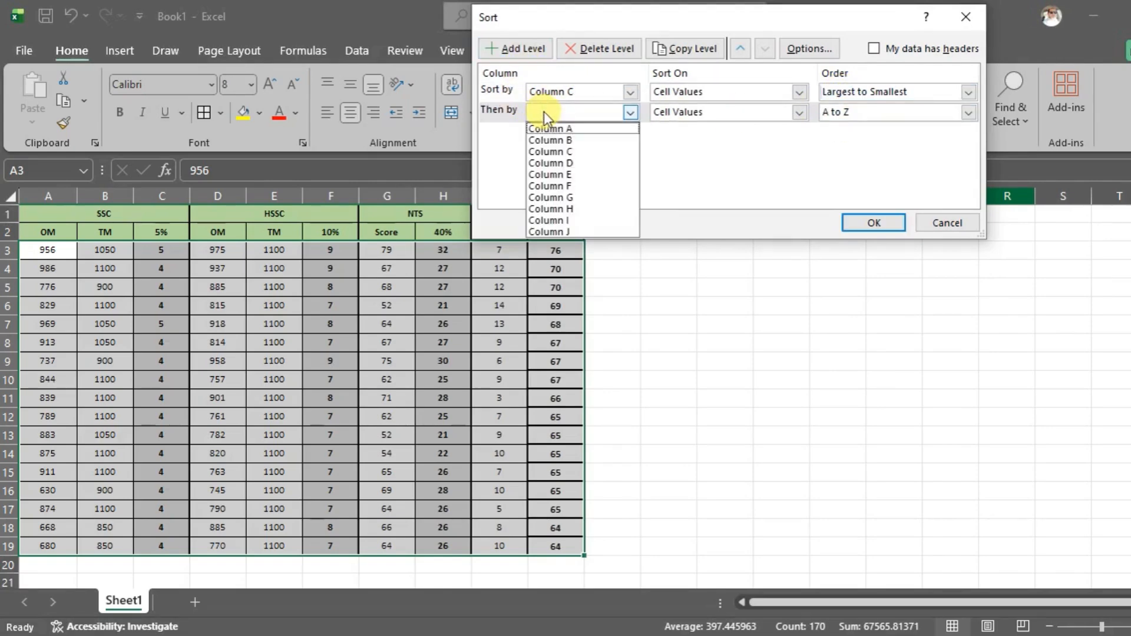
left_click(571, 199)
left_click(866, 112)
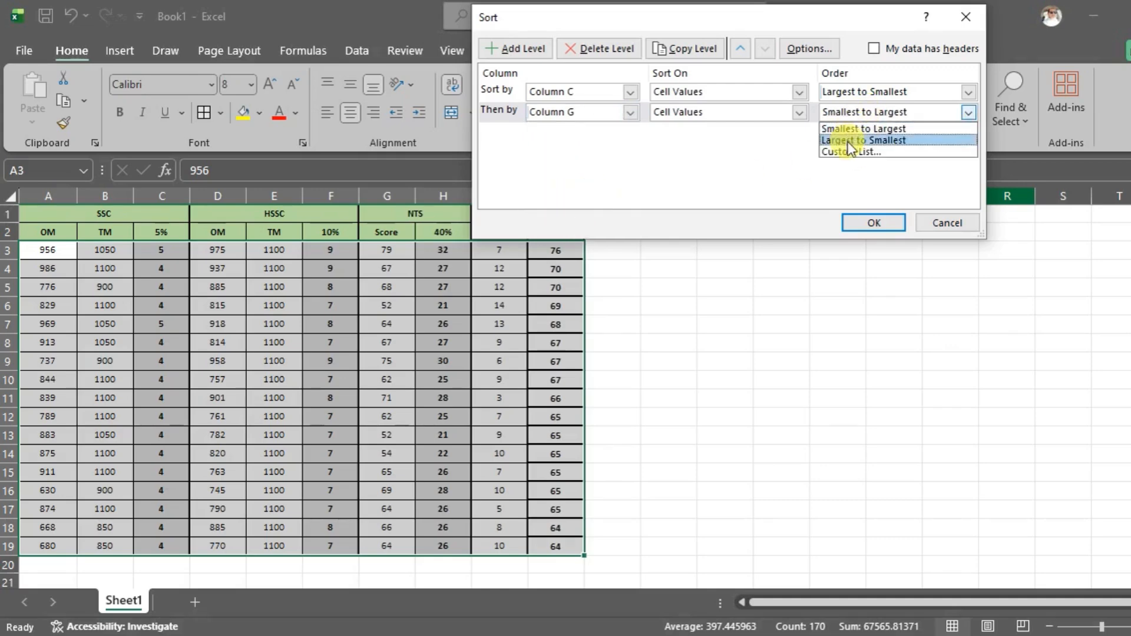
left_click(857, 140)
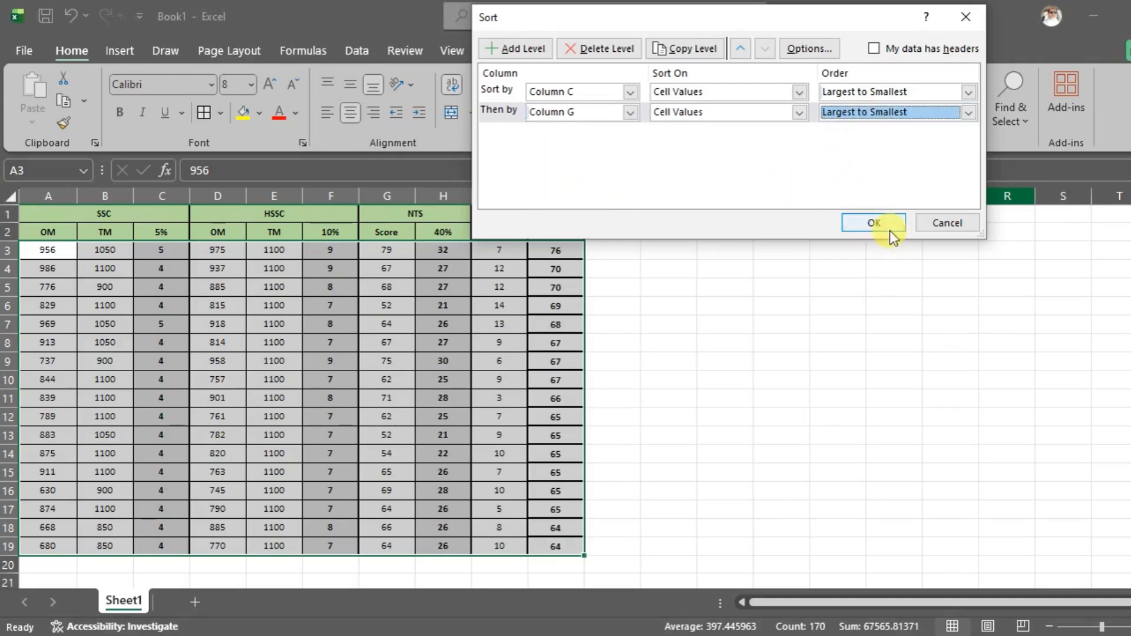
left_click(874, 224)
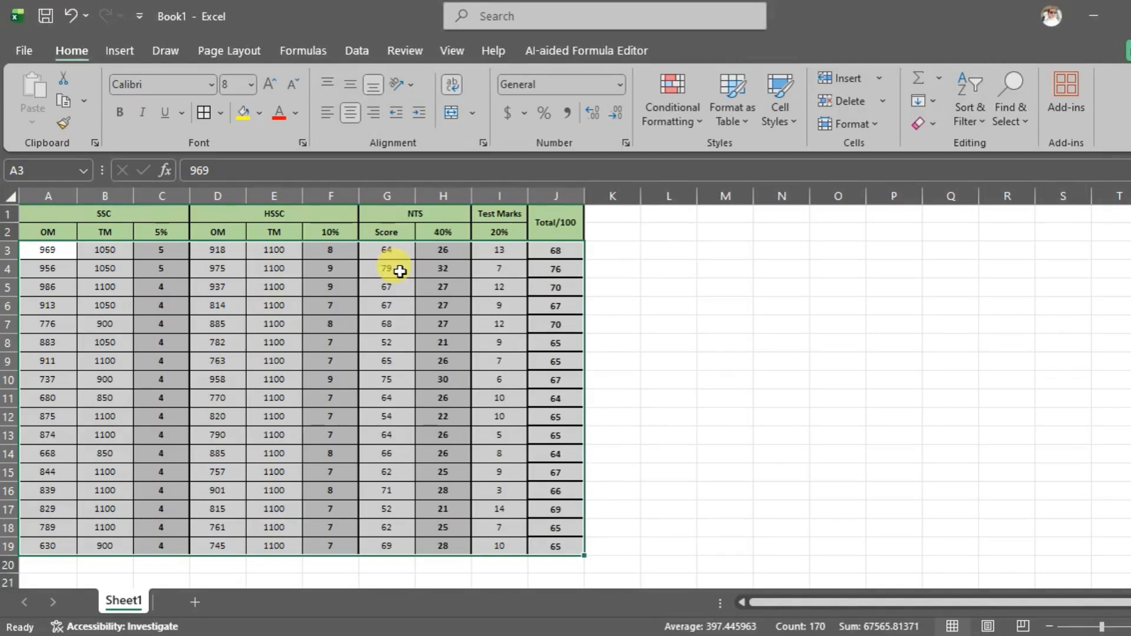
left_click(170, 194)
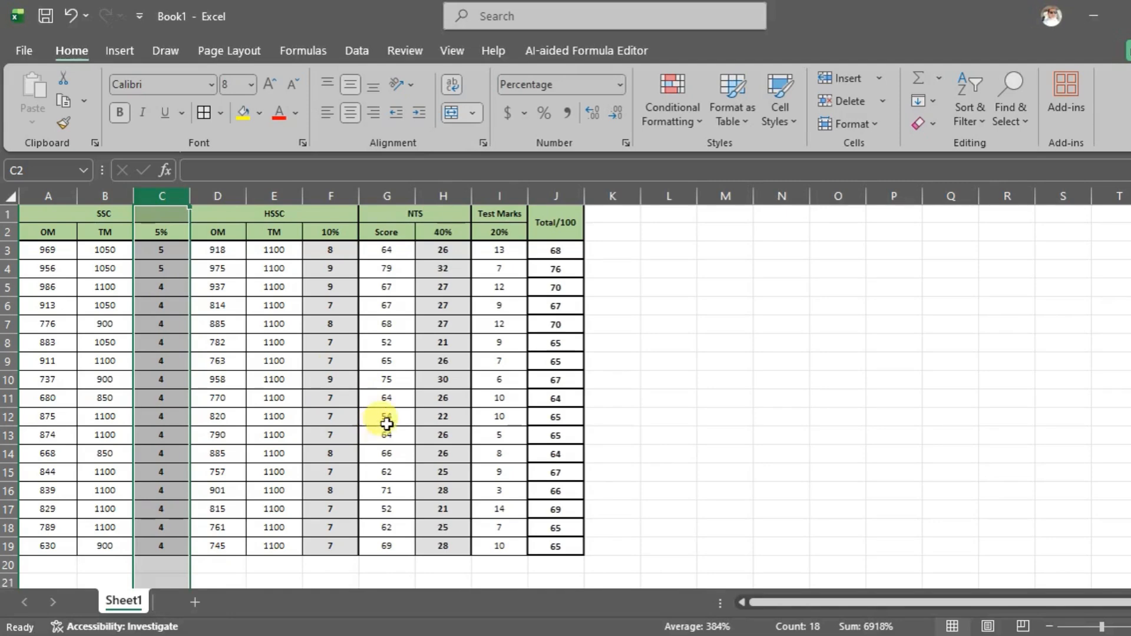
left_click(979, 122)
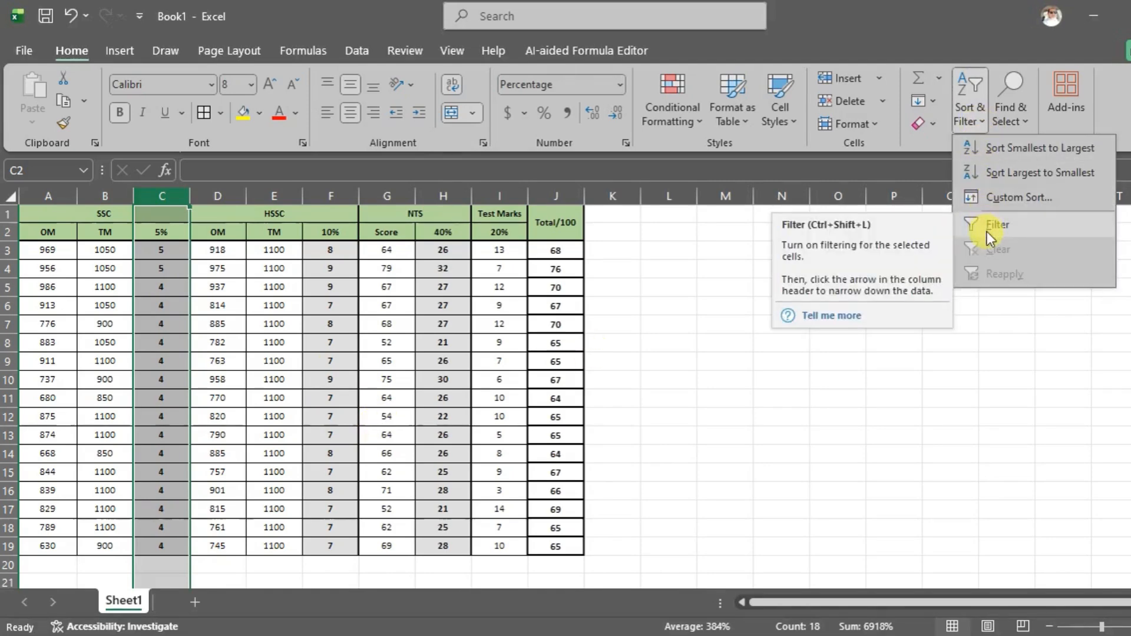
left_click(698, 316)
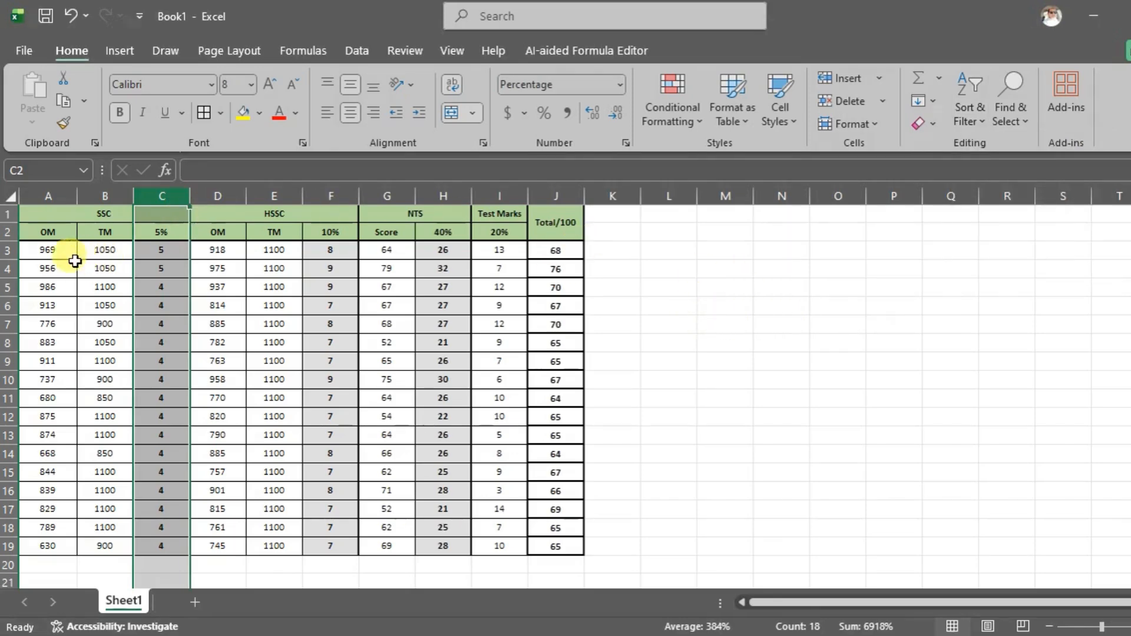
Turn on filtering for the marks table's header cells A1:J2.
left_click_drag(36, 232, 547, 224)
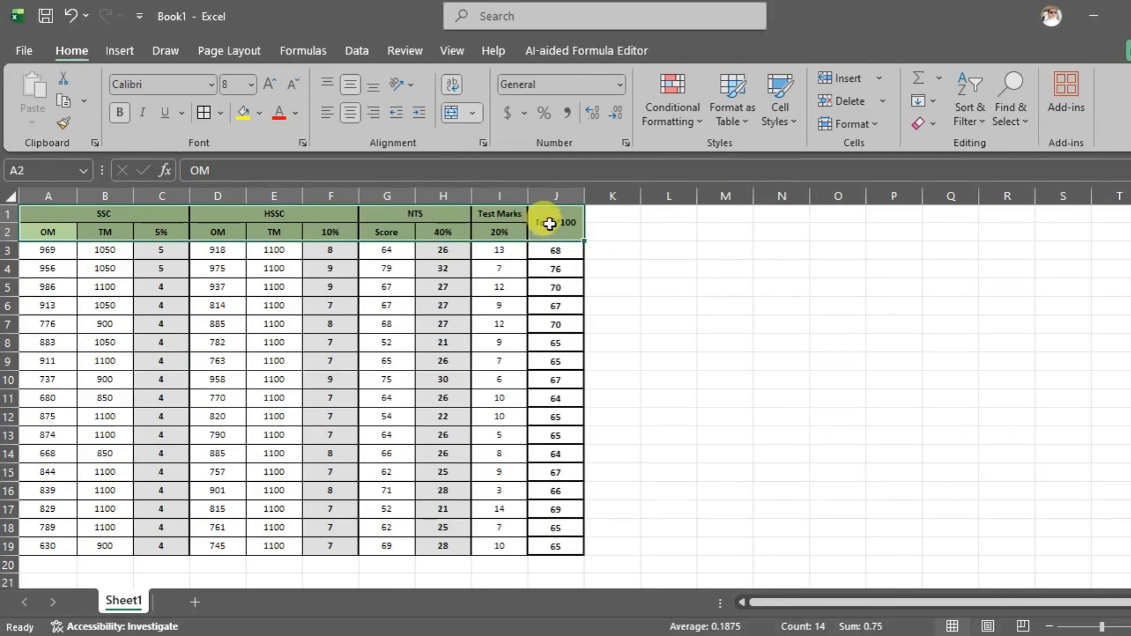
left_click(983, 121)
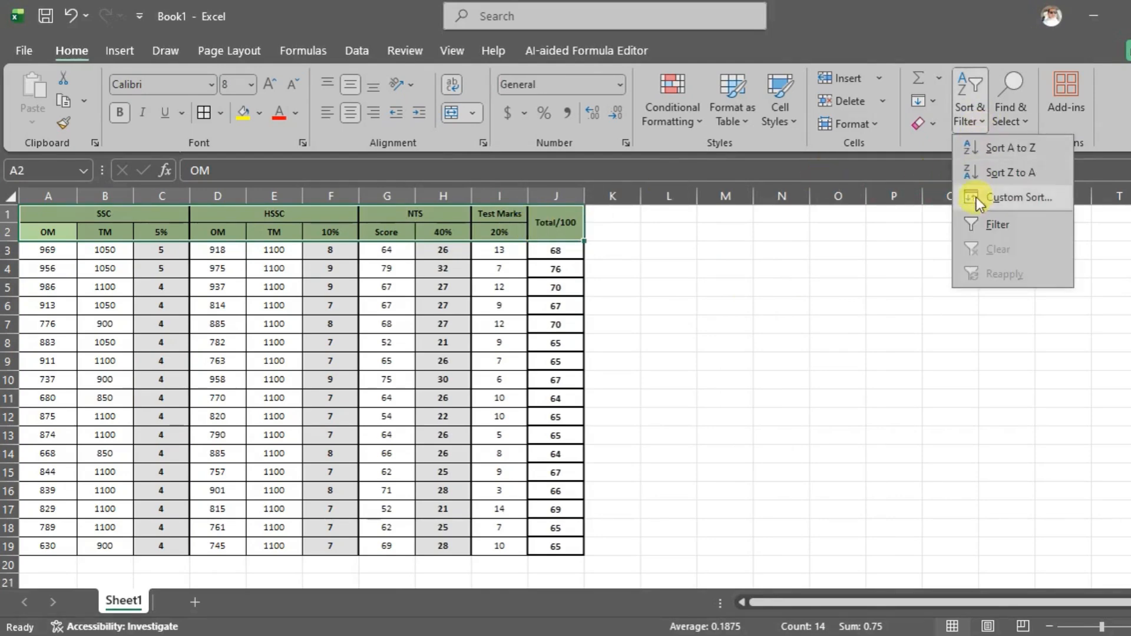
left_click(978, 223)
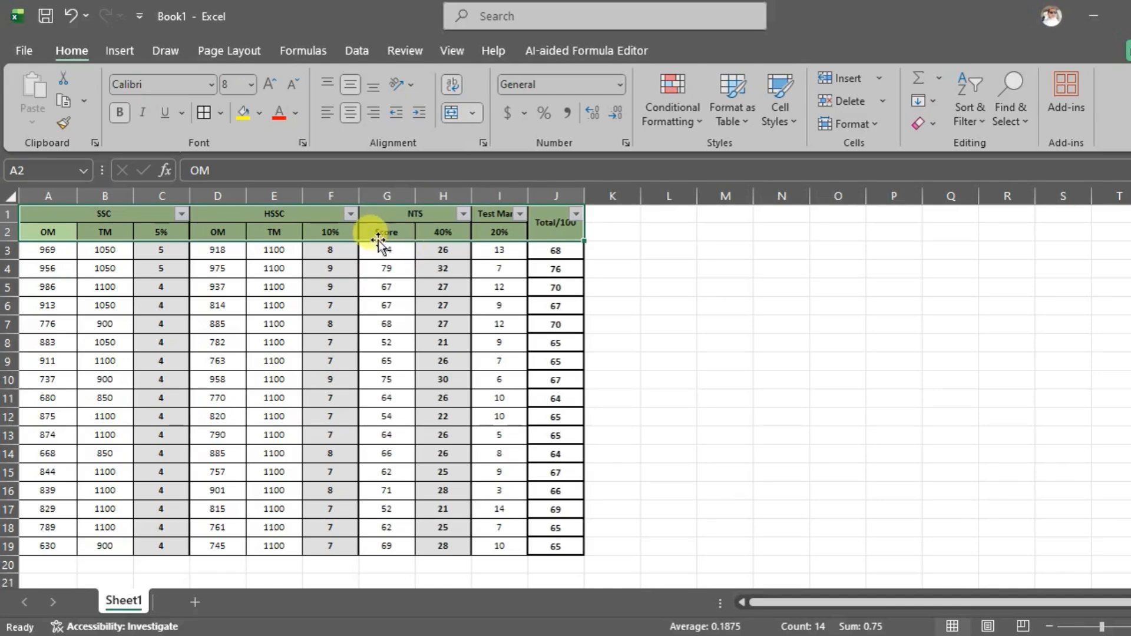
Filter the Total/100 column to show only the values 64, 66, 70 and 76.
left_click(577, 214)
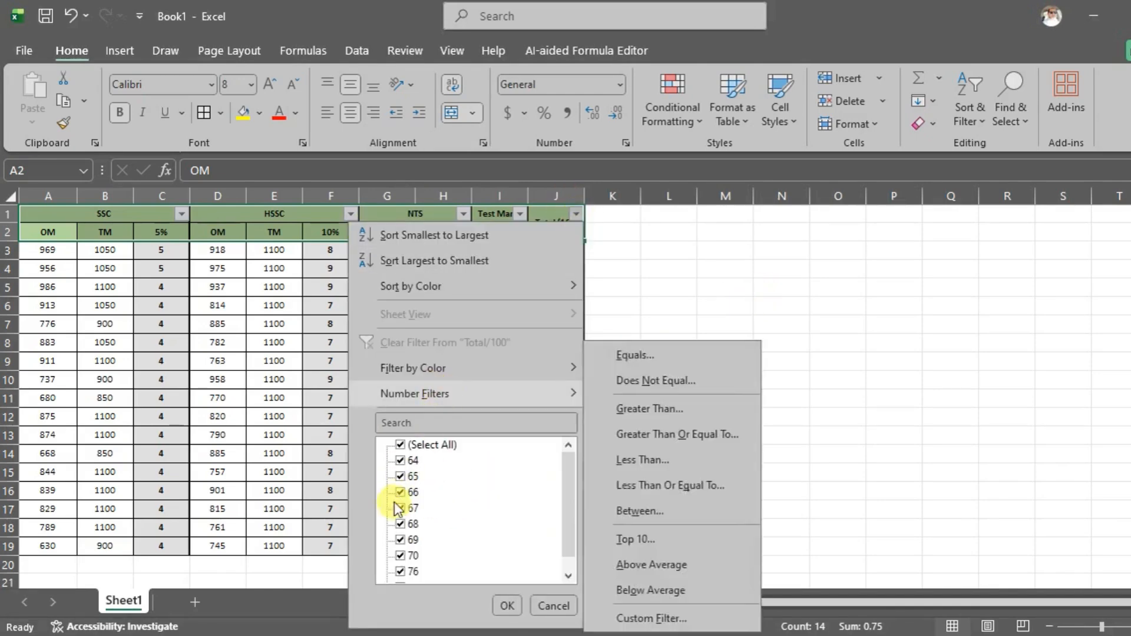
left_click(401, 445)
left_click(401, 445)
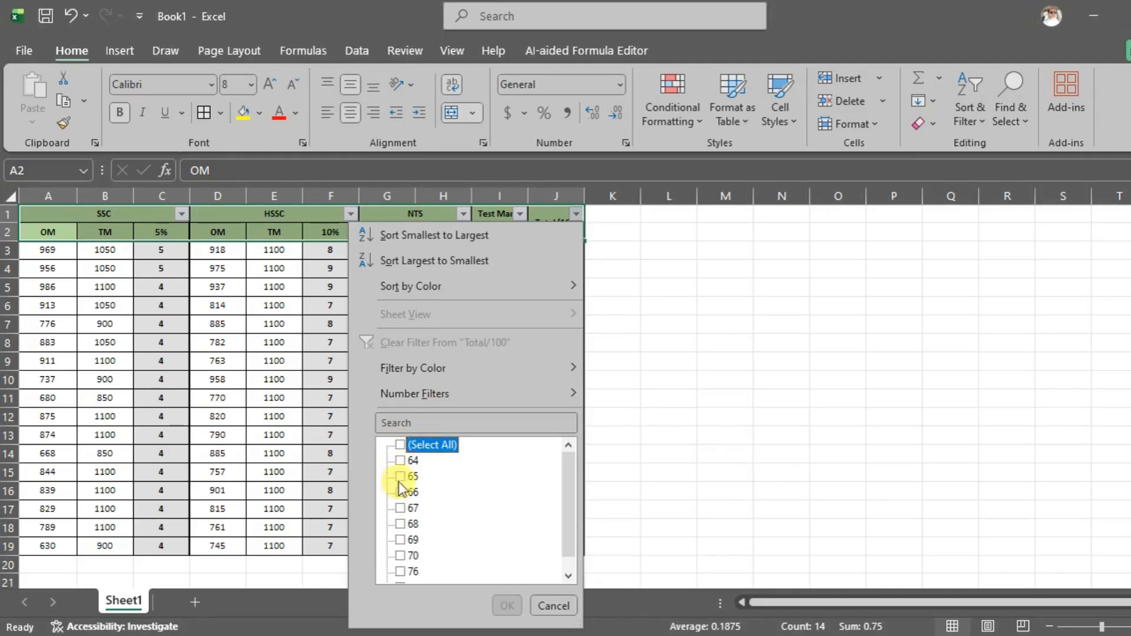
left_click(400, 460)
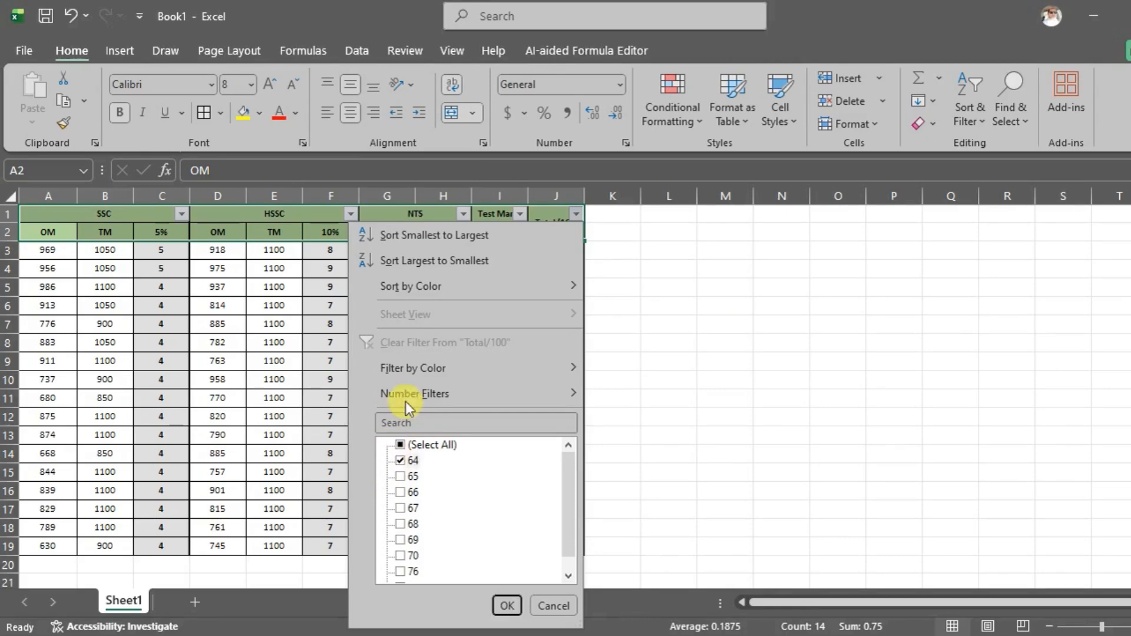
left_click(402, 494)
left_click(401, 556)
left_click(401, 571)
left_click(506, 605)
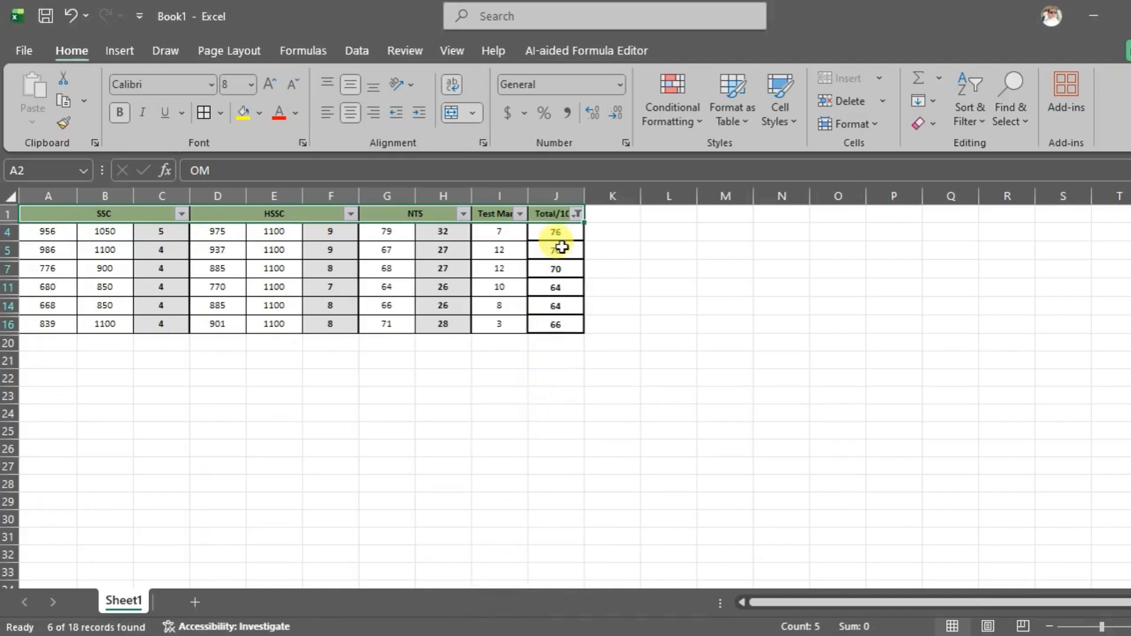
Change the Total/100 column's filter to show only the values 64, 65, 66, 67, 68 and 69.
left_click(576, 214)
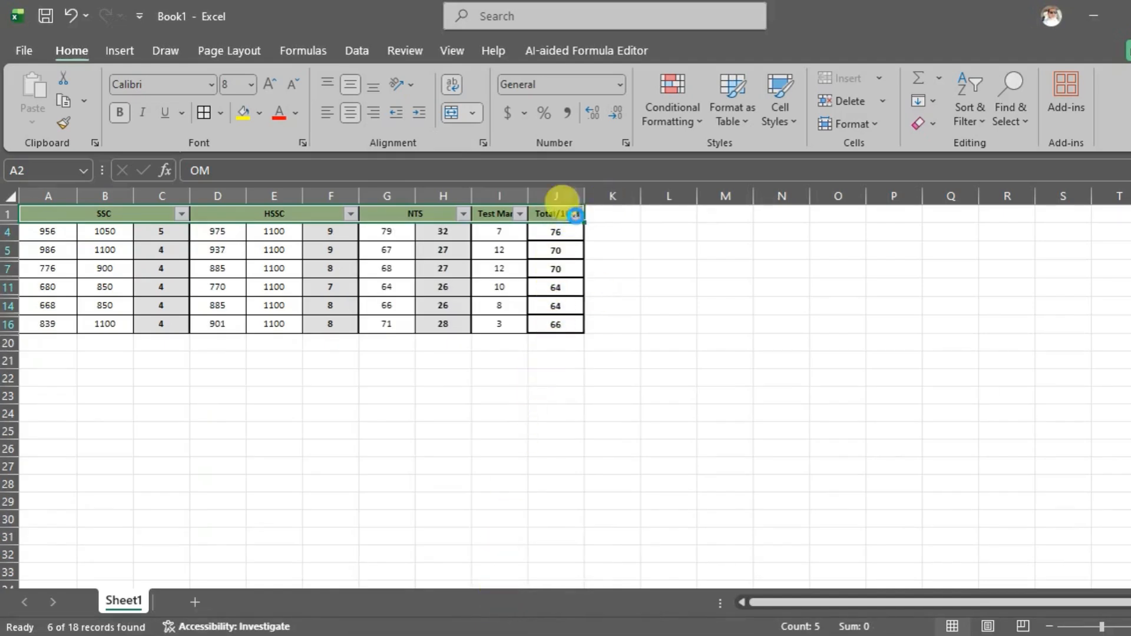
left_click(403, 446)
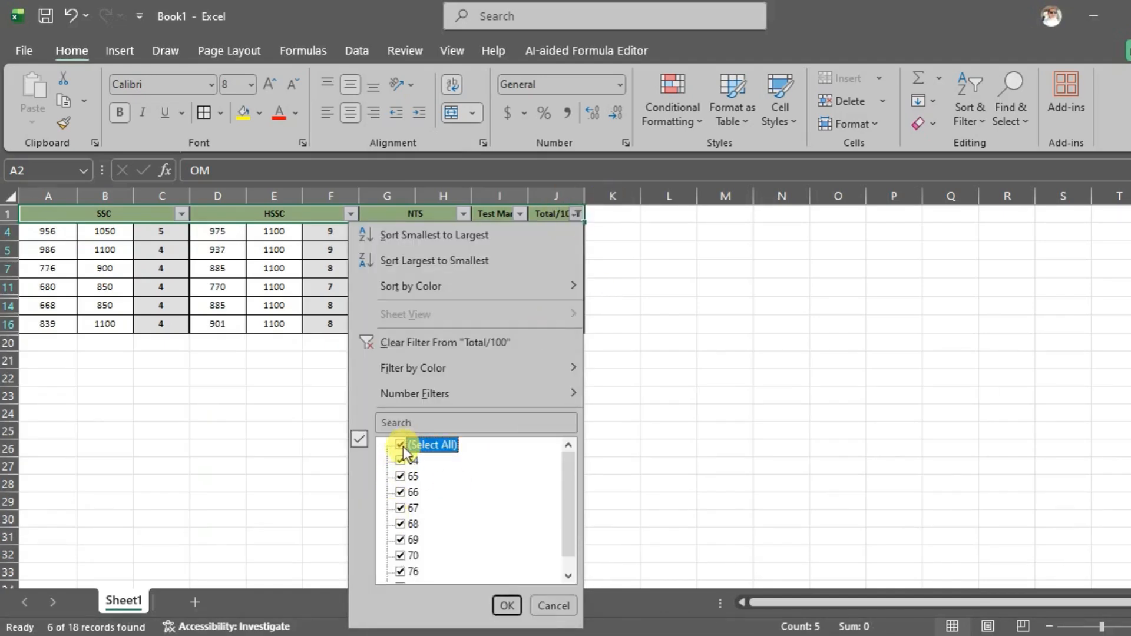
left_click(403, 445)
scroll(401, 482, "down", 1)
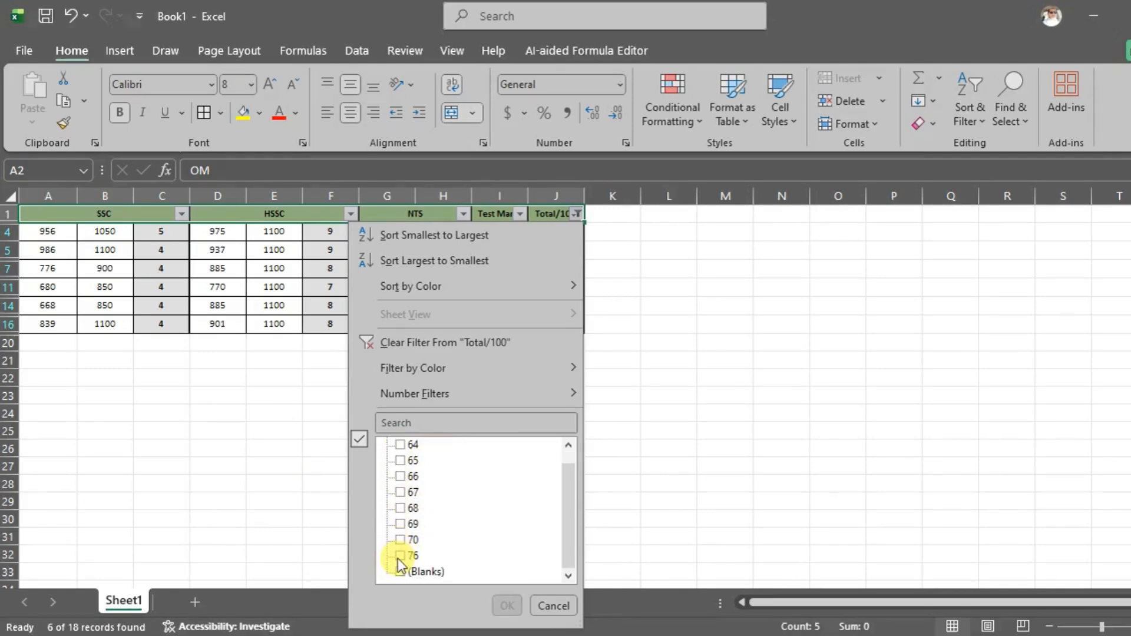
left_click(401, 524)
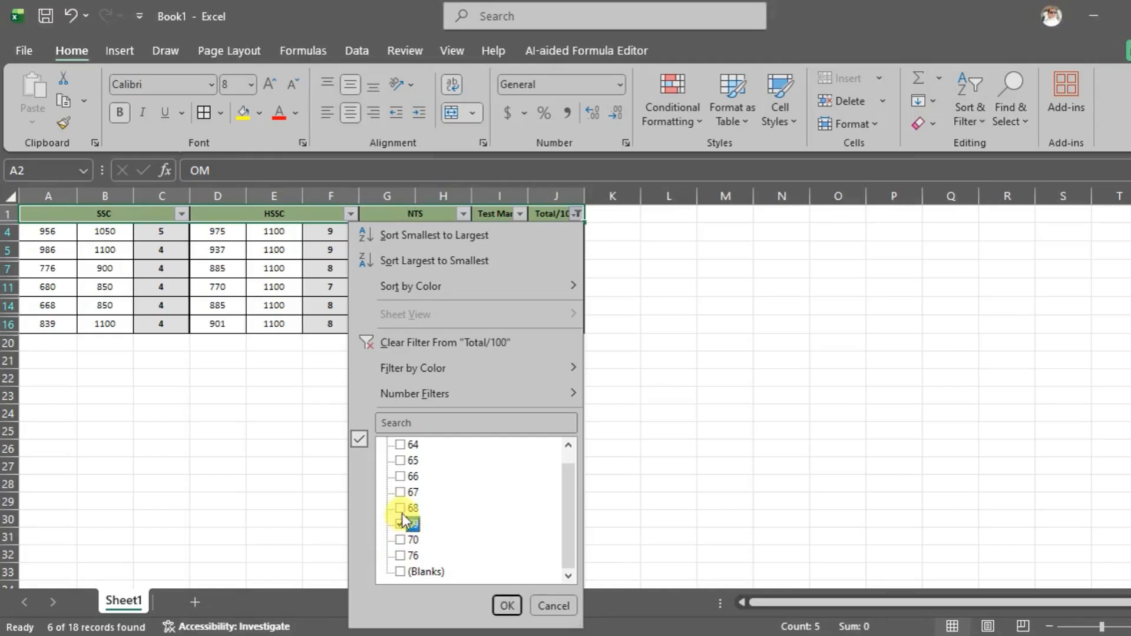
left_click(401, 476)
left_click(401, 444)
left_click_drag(573, 476, 576, 462)
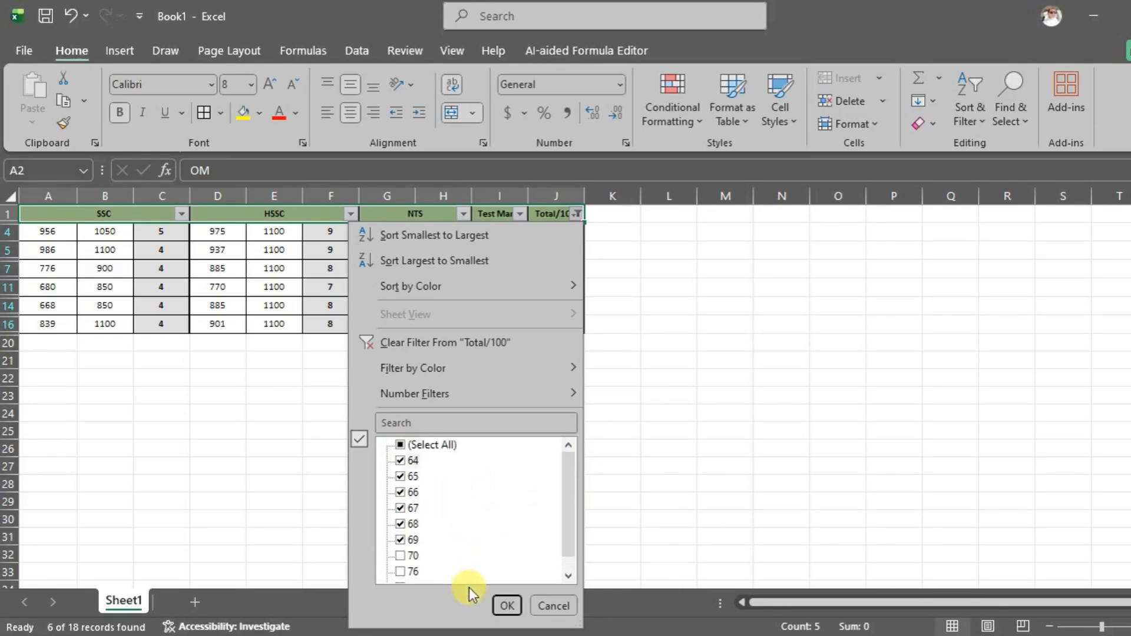
left_click(506, 605)
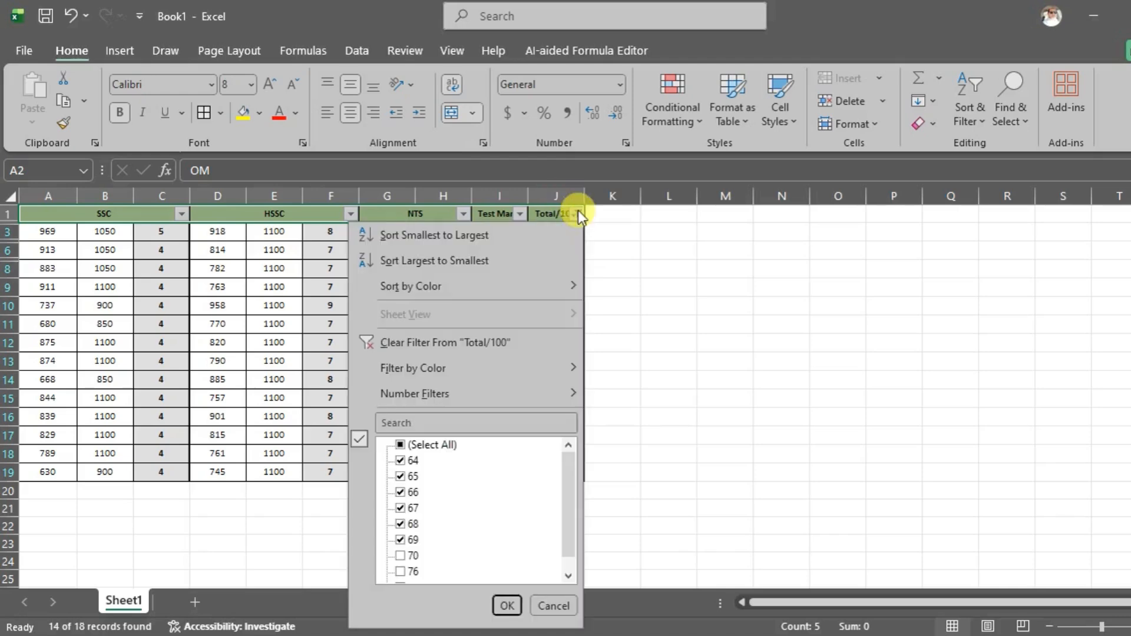
left_click(576, 213)
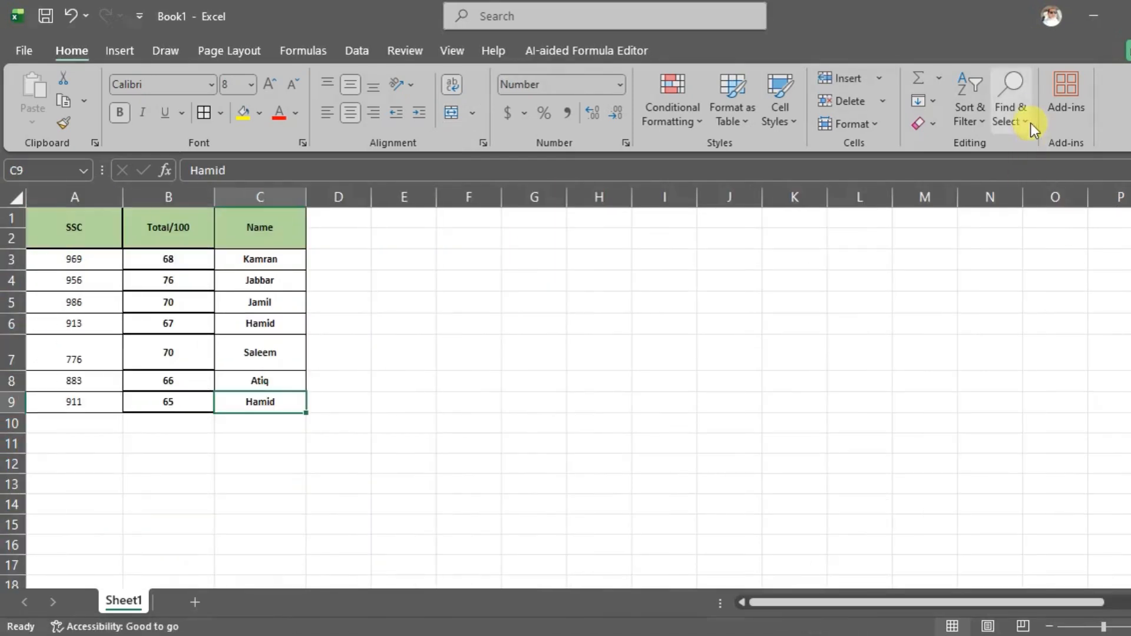
Search the sheet for the name held in C9 and go through its occurrences one by one.
left_click(1026, 117)
left_click(568, 449)
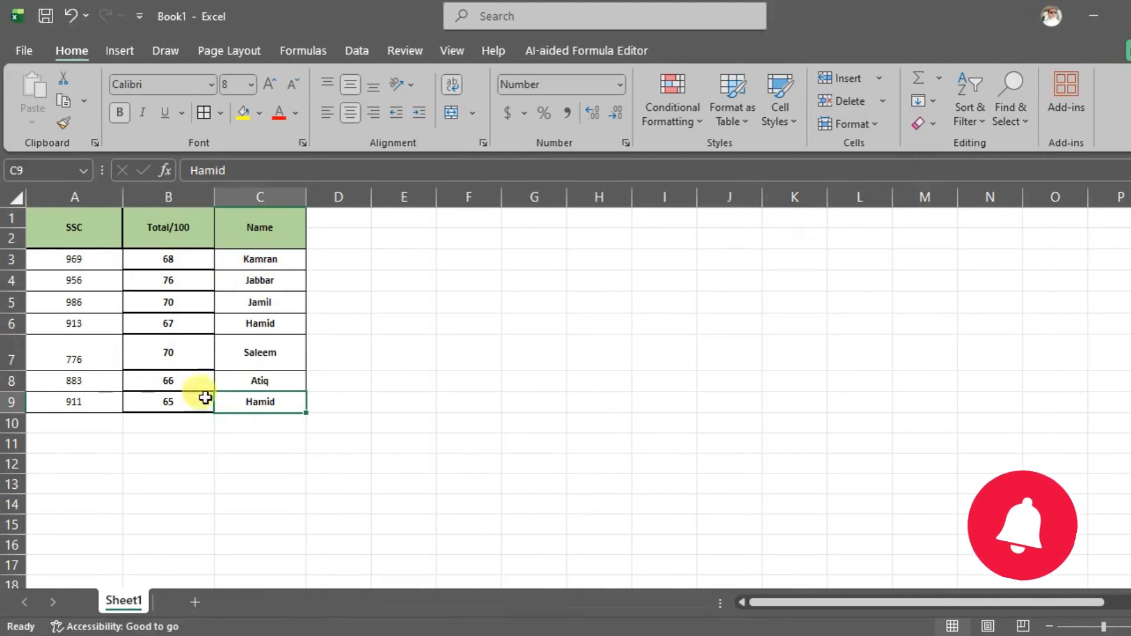
left_click(1010, 115)
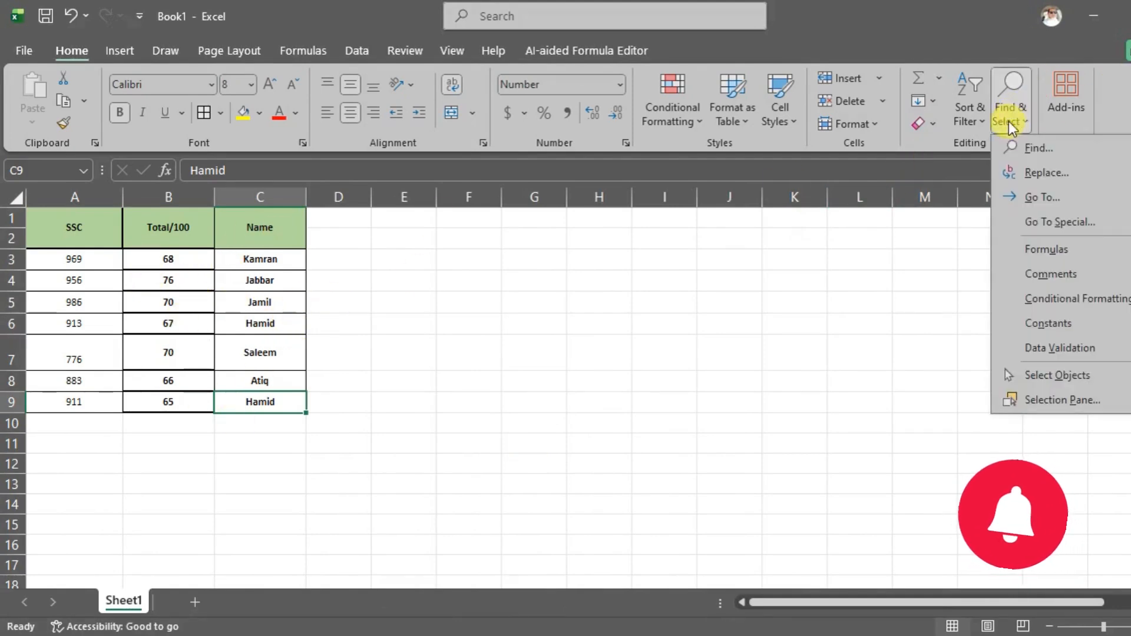
left_click(1011, 155)
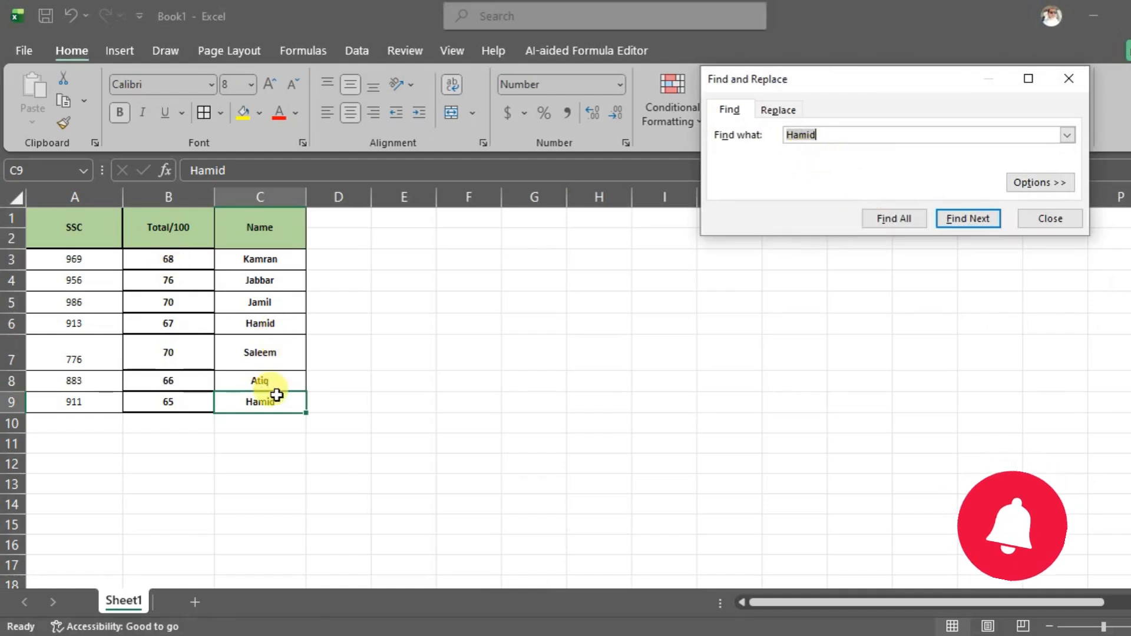
left_click(969, 218)
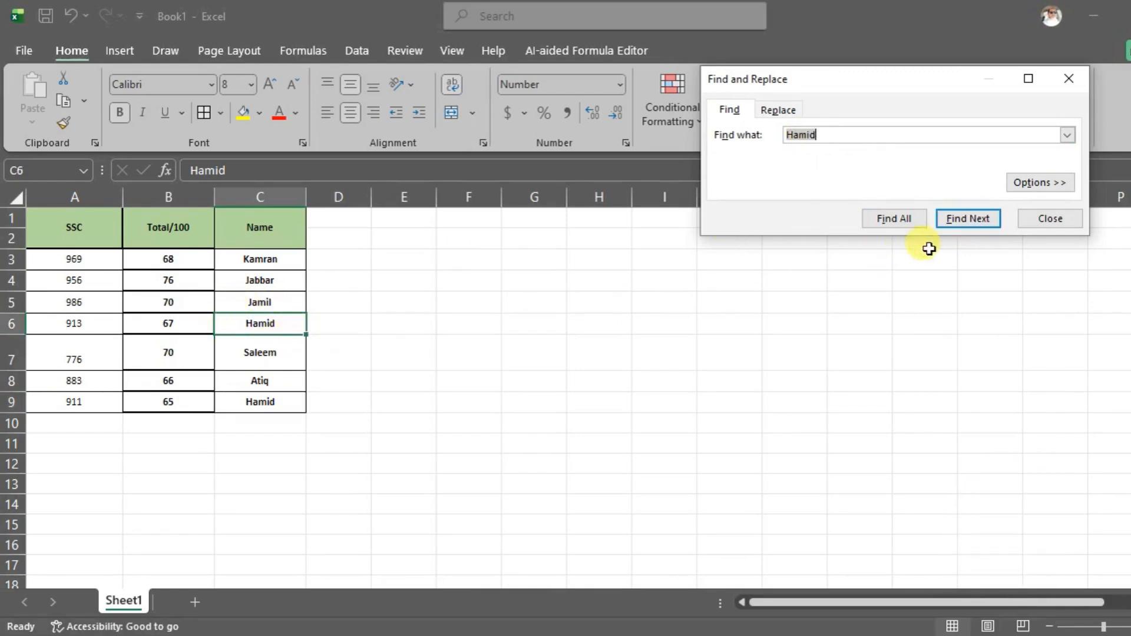
left_click(956, 221)
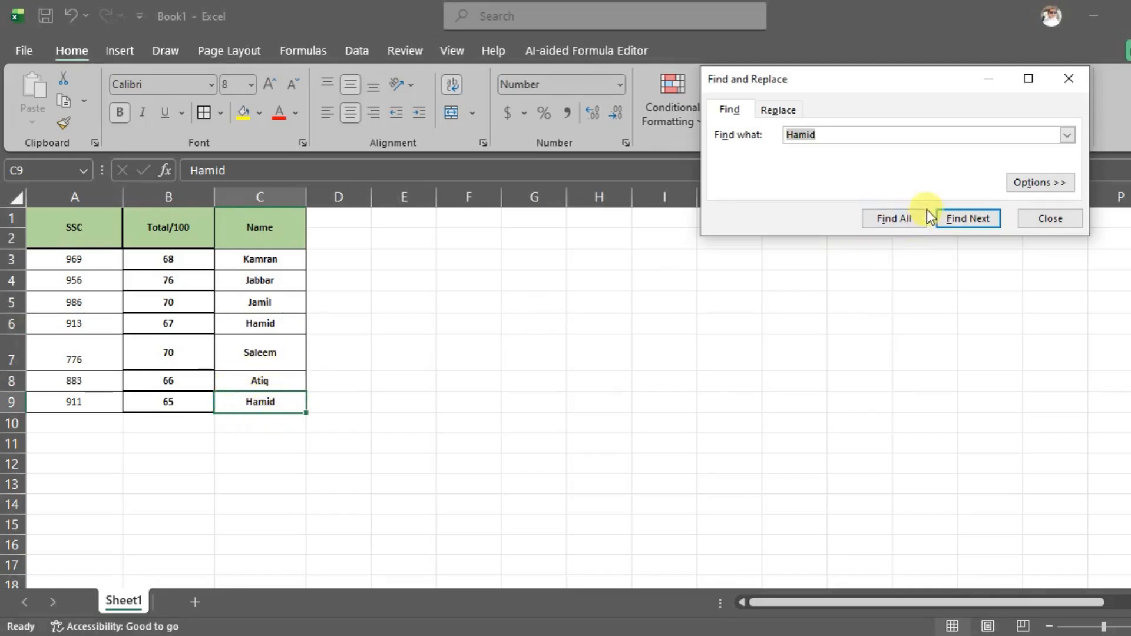
Replace the searched name with the prepared replacement name one occurrence at a time, in C9 and C6.
left_click(778, 111)
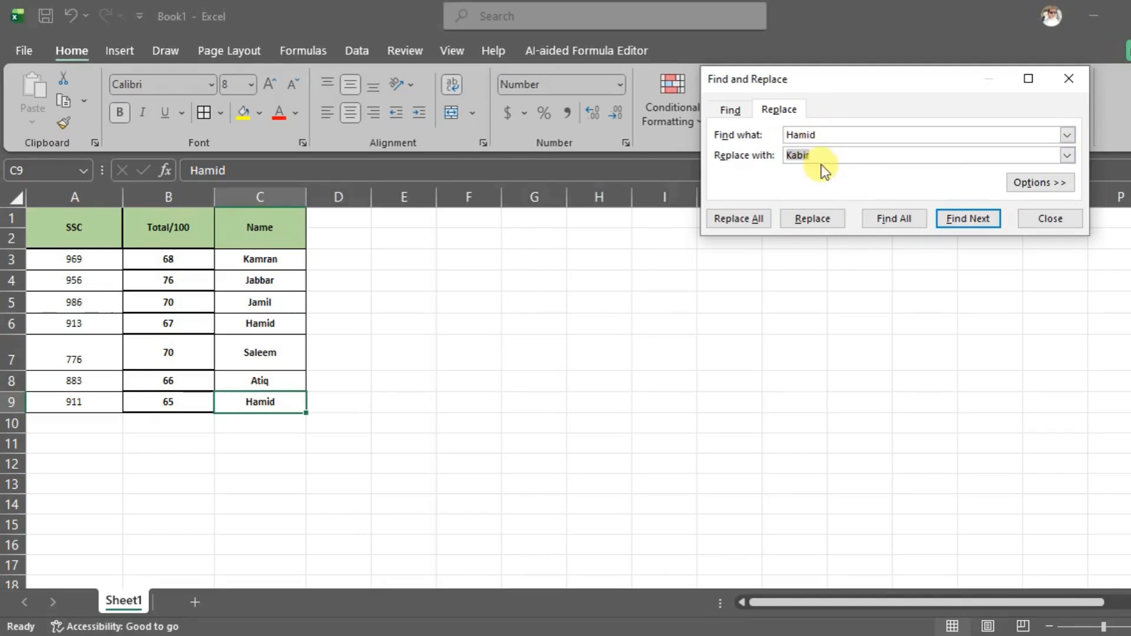
left_click(800, 220)
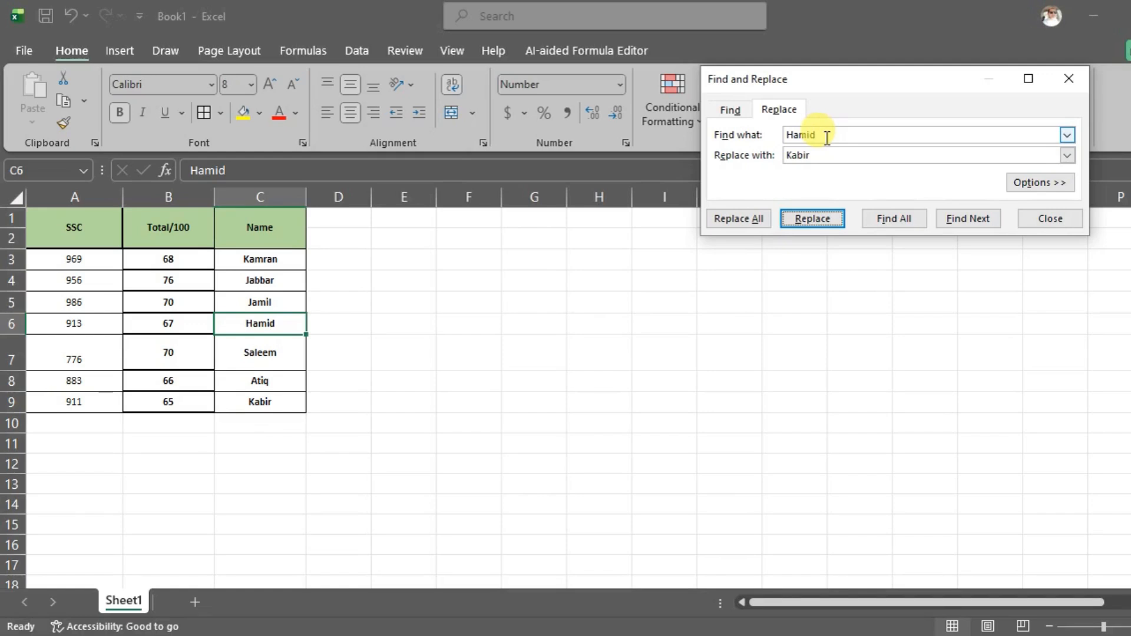
left_click(801, 226)
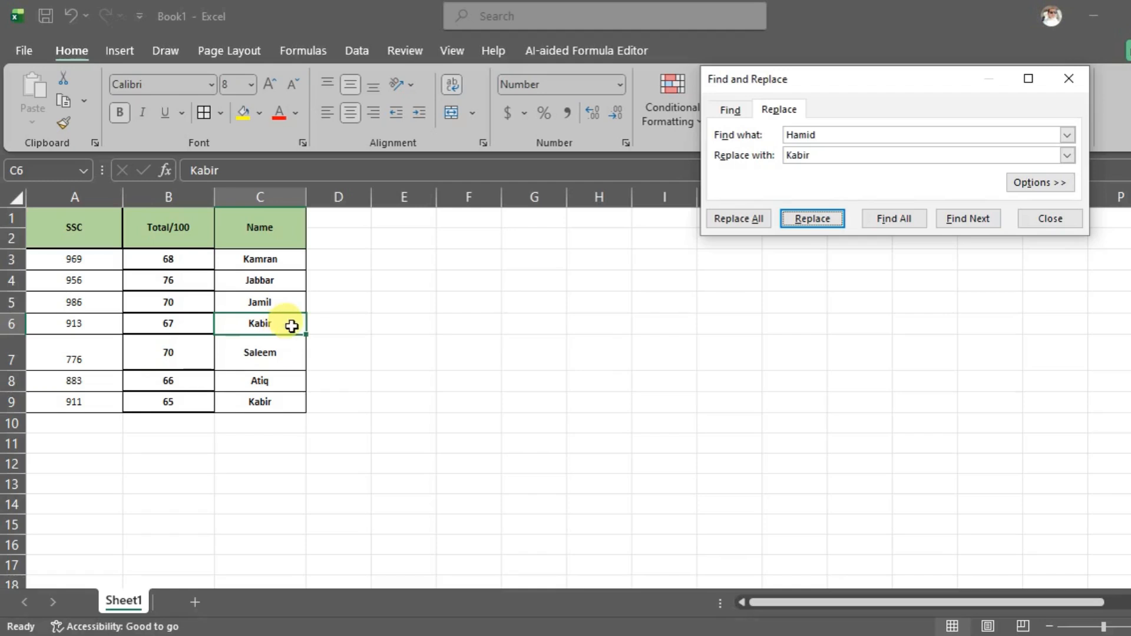
Undo the two single name replacements in the Name column.
left_click(539, 358)
key("ctrl+z")
key("ctrl+z")
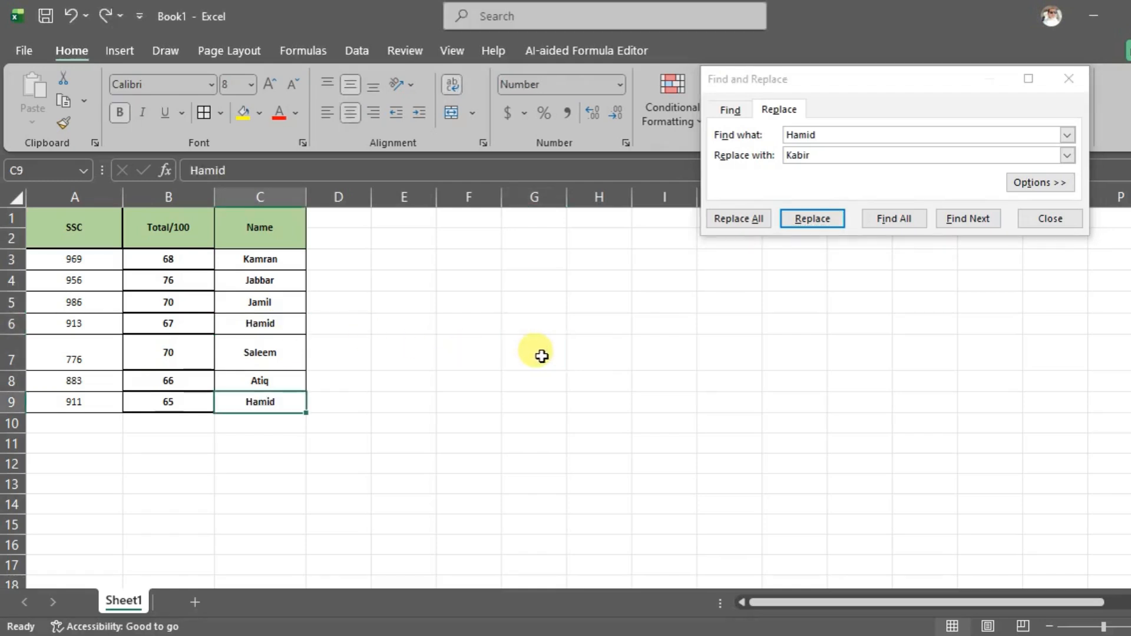
Replace all occurrences of the searched name with the replacement name at once, and close Find and Replace.
left_click(738, 222)
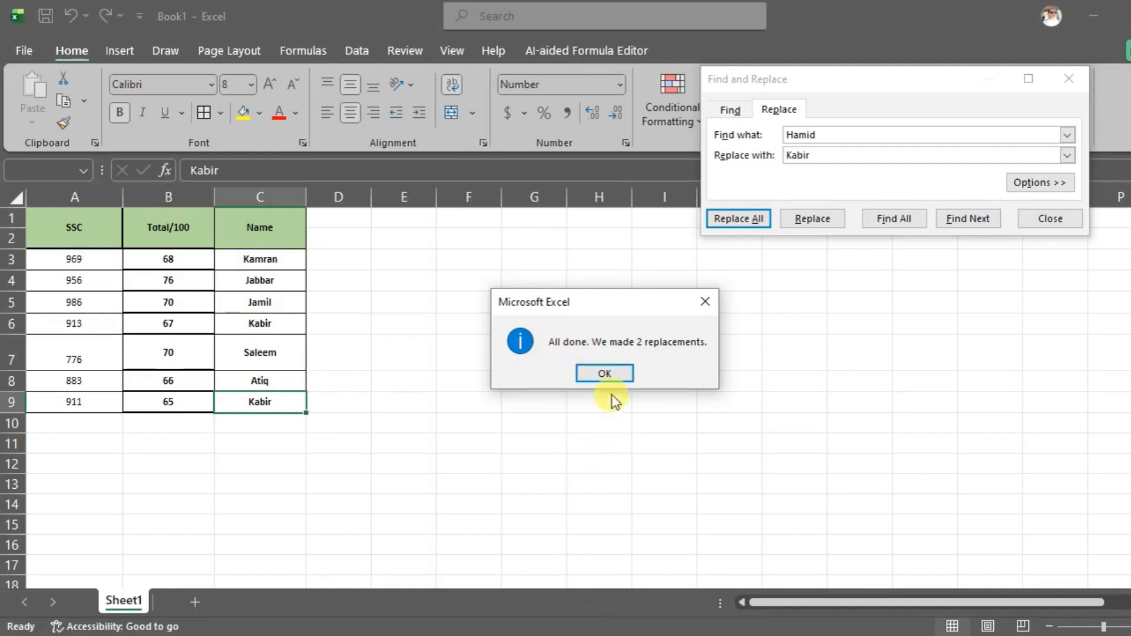
left_click(604, 374)
key("Escape")
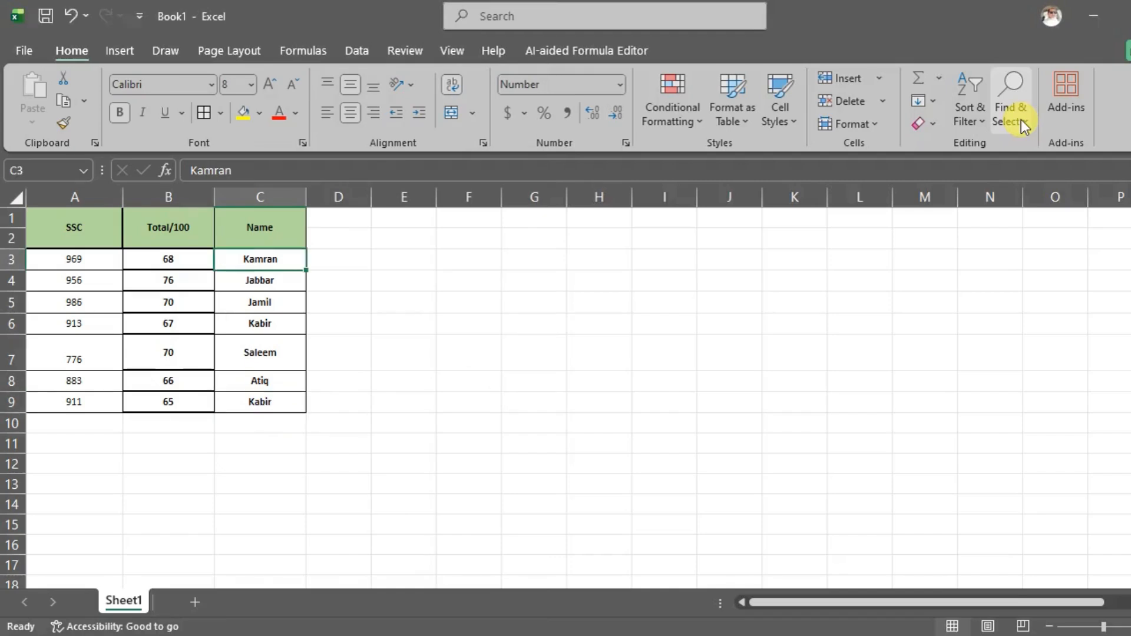
left_click(1021, 119)
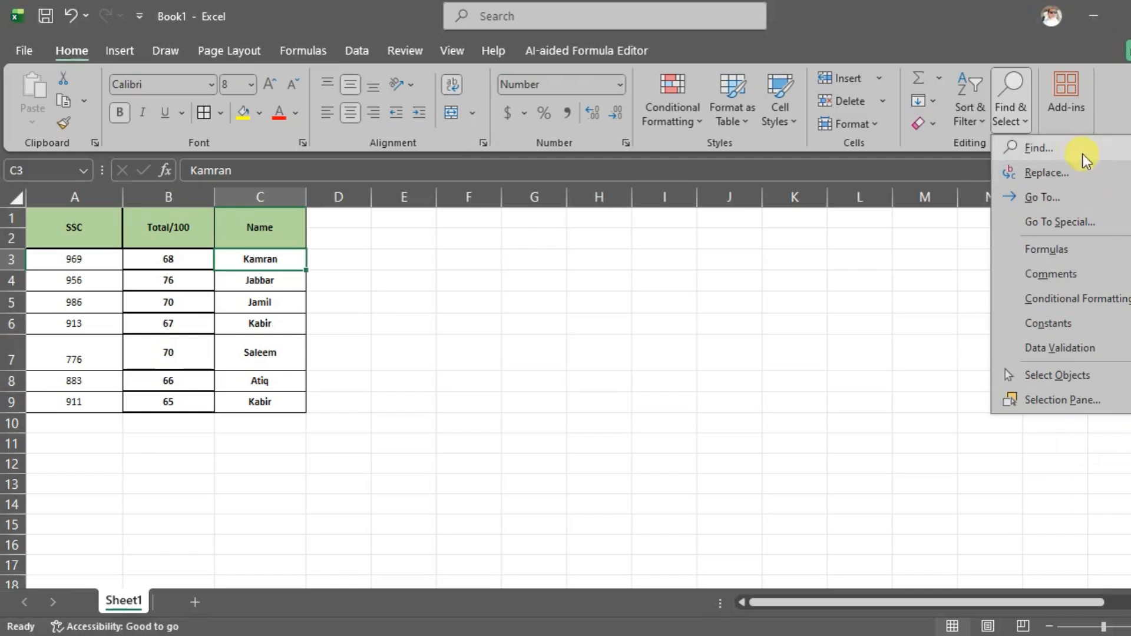
left_click(1092, 487)
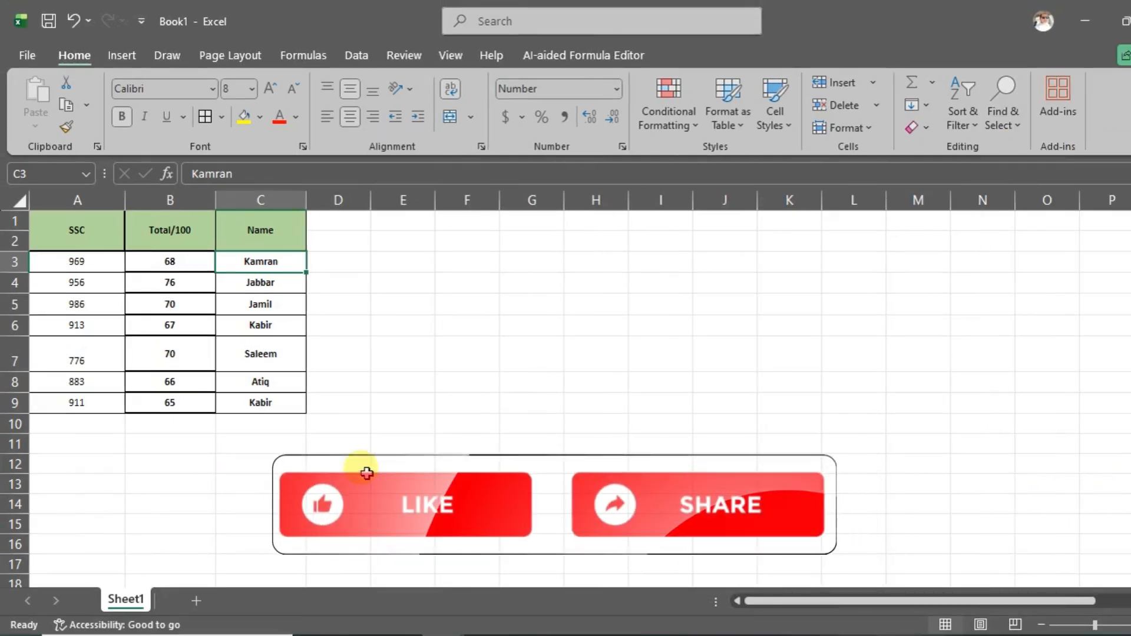